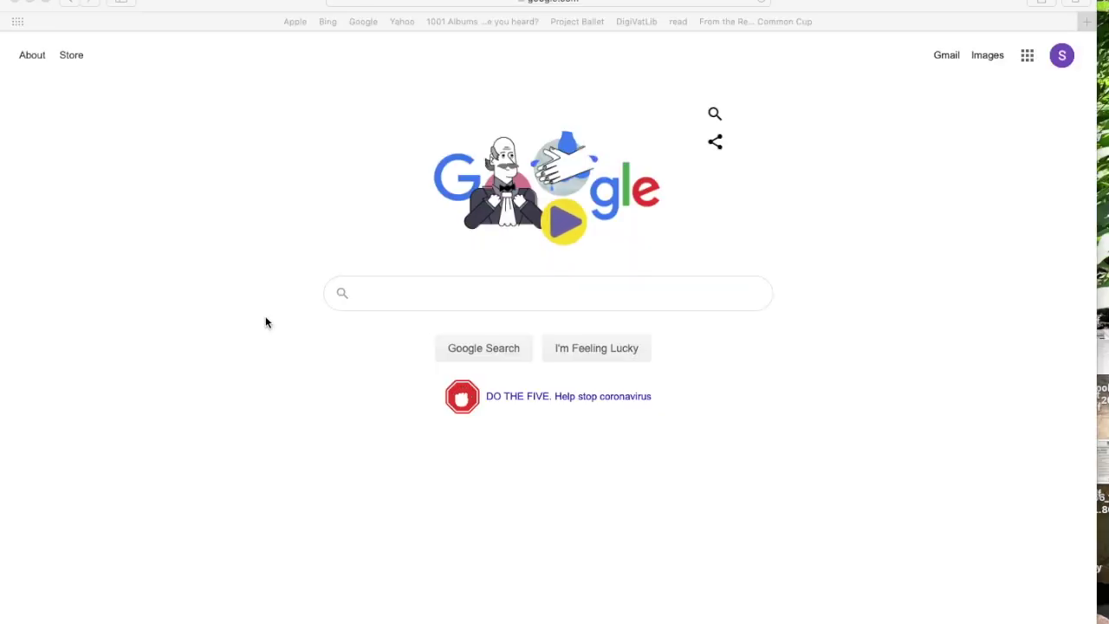
- Load bethlehemossian.org, the Bethlehem Lutheran Church & School site, from Safari's address bar
left_click(490, 4)
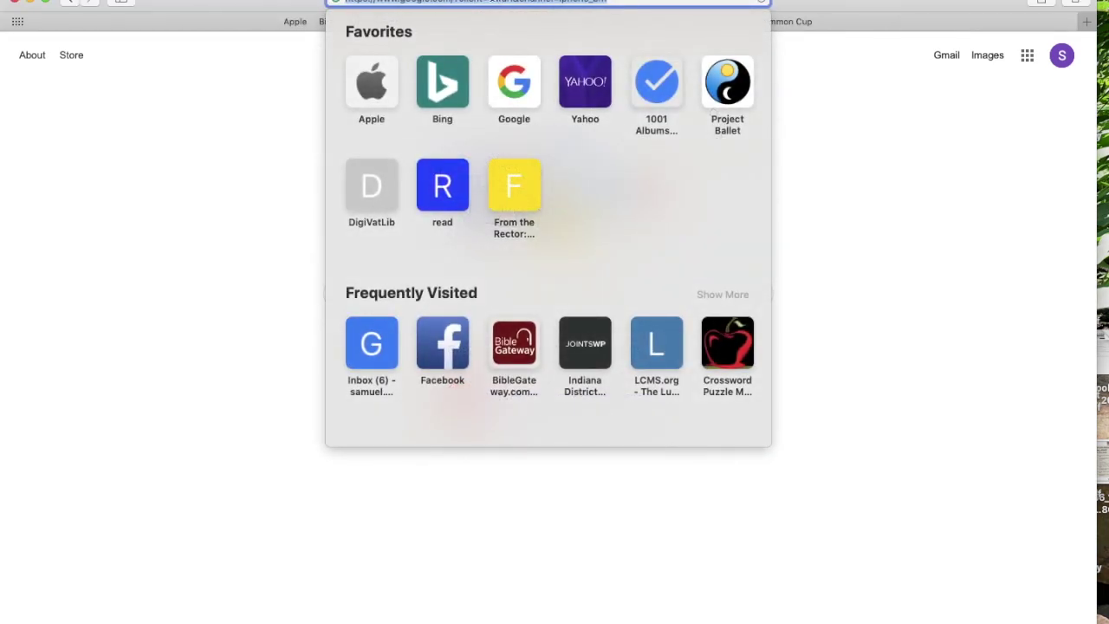
type("bethlehem")
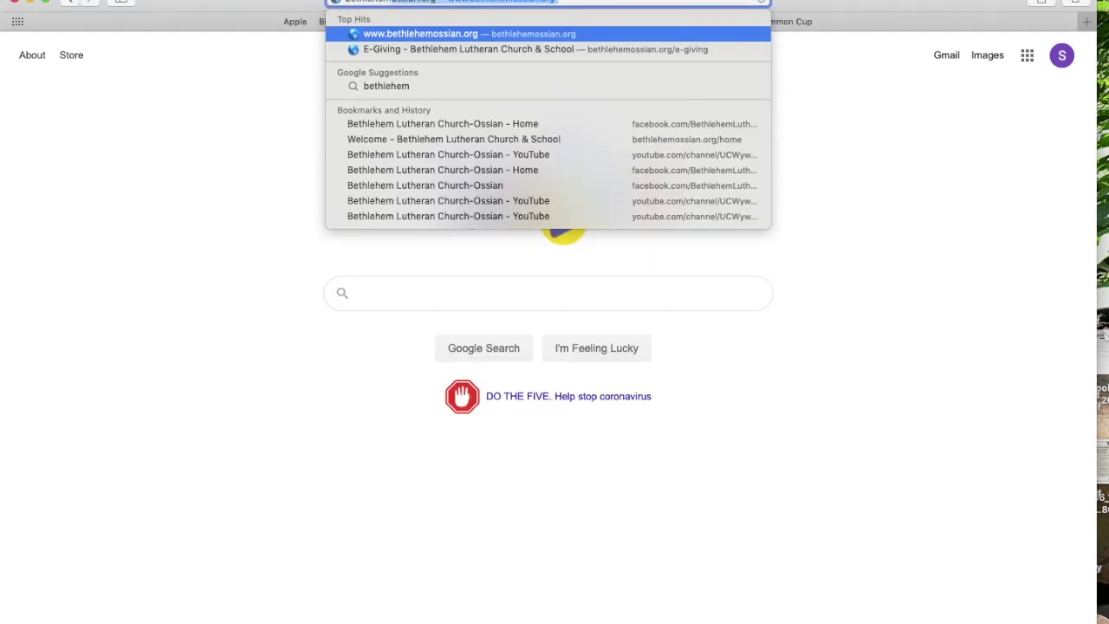
type("ossian.")
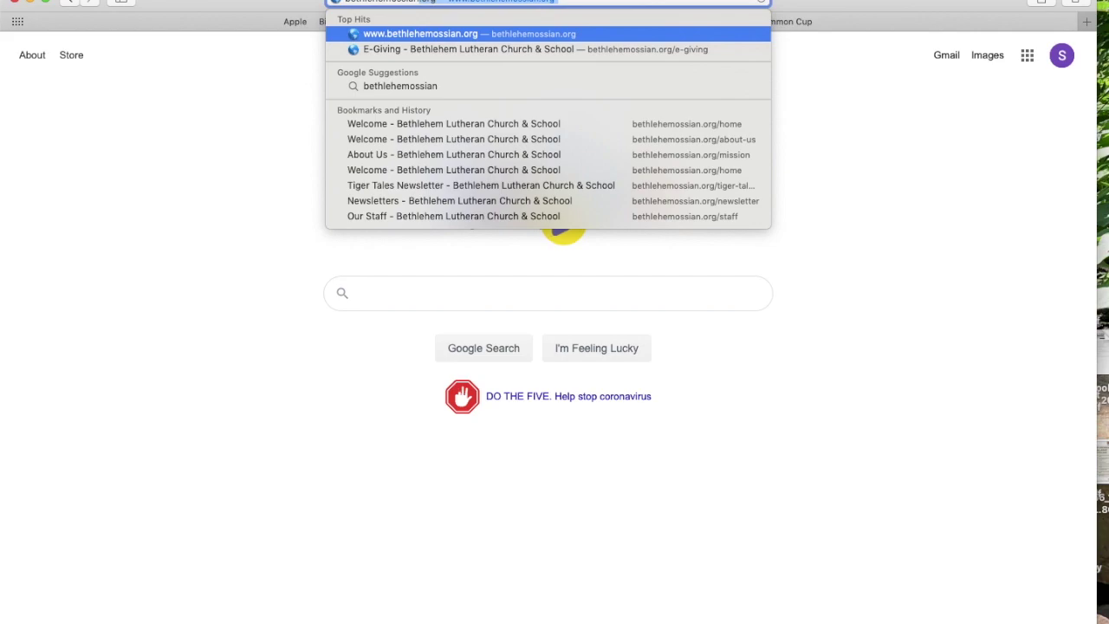
type("org")
key("Return")
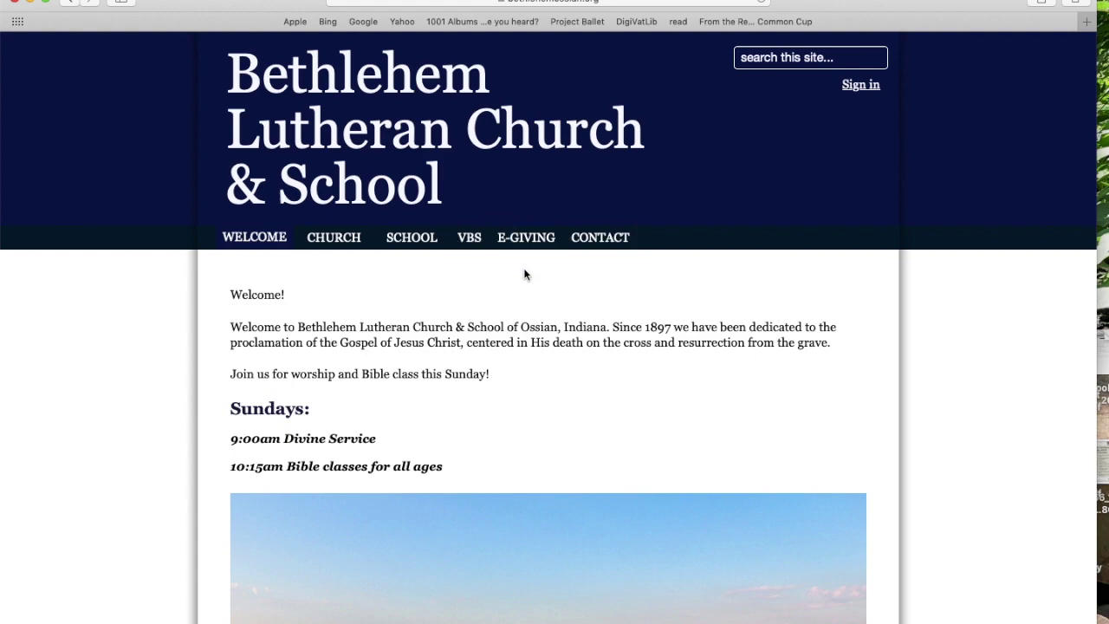
- Read the E-Giving page's Vanco instructions, then follow its link to the online donation form
left_click(531, 246)
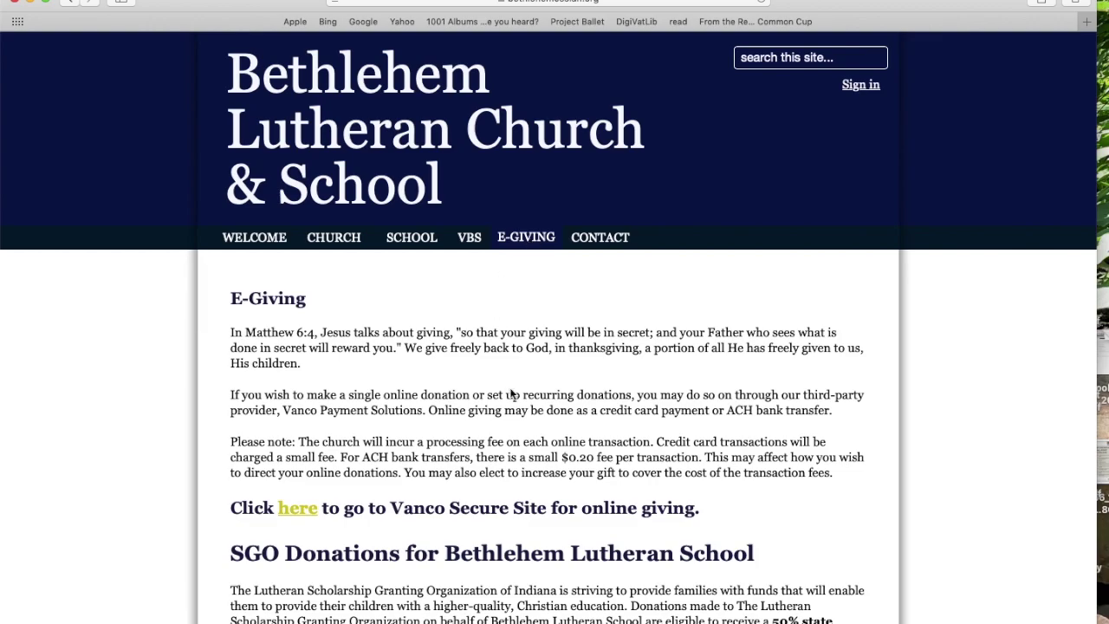
scroll(512, 397, "down", 3)
scroll(512, 397, "down", 2)
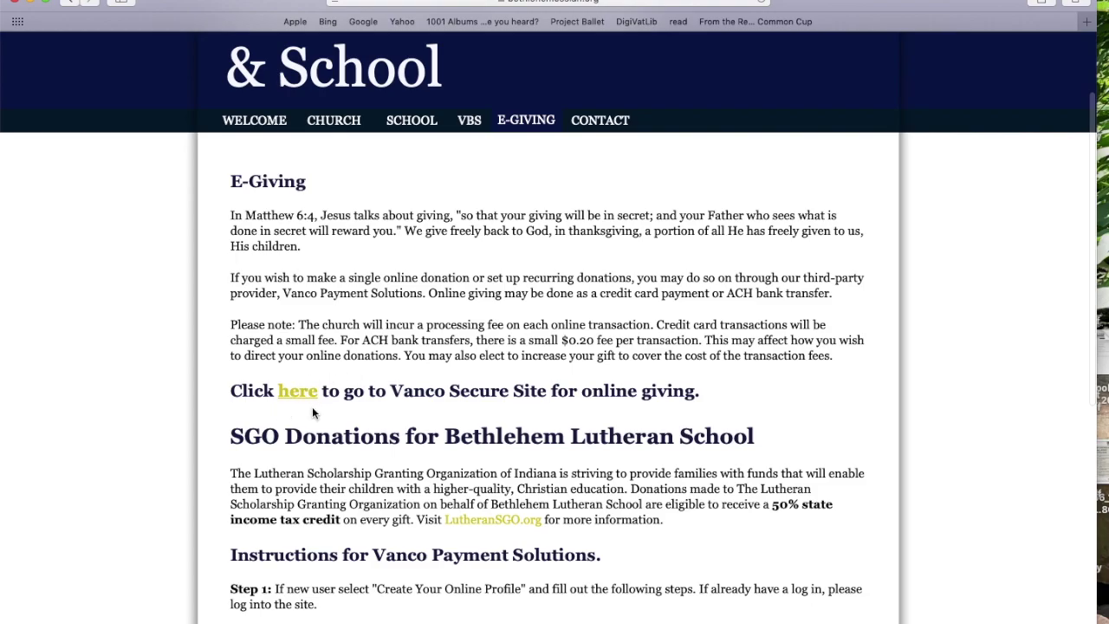
scroll(314, 413, "down", 5)
scroll(312, 407, "down", 4)
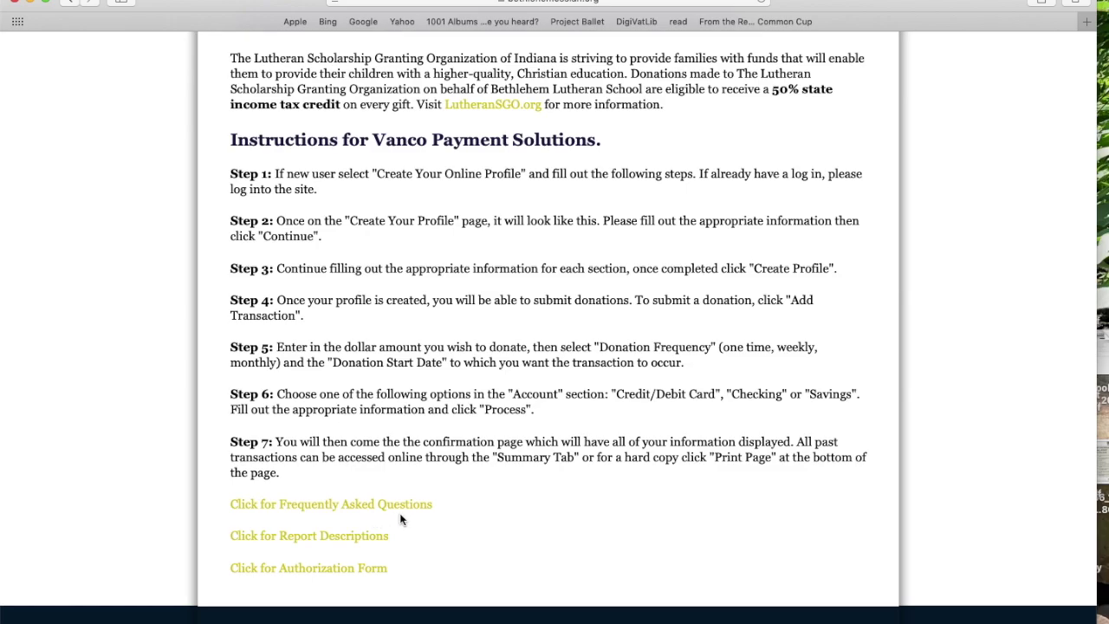
scroll(567, 466, "up", 5)
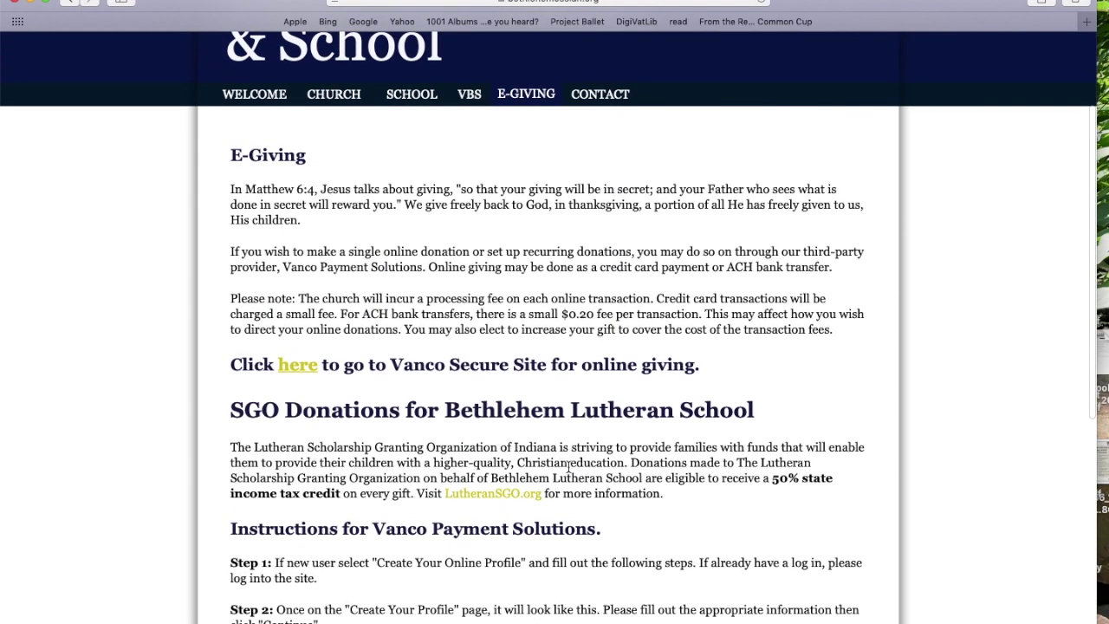
scroll(567, 466, "up", 1)
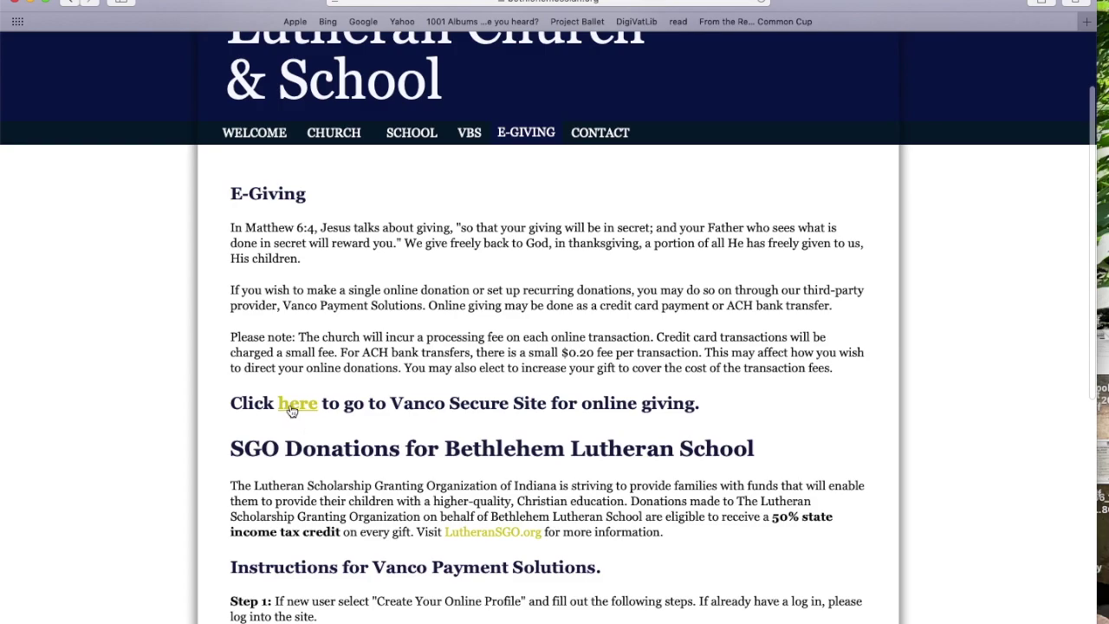
left_click(292, 409)
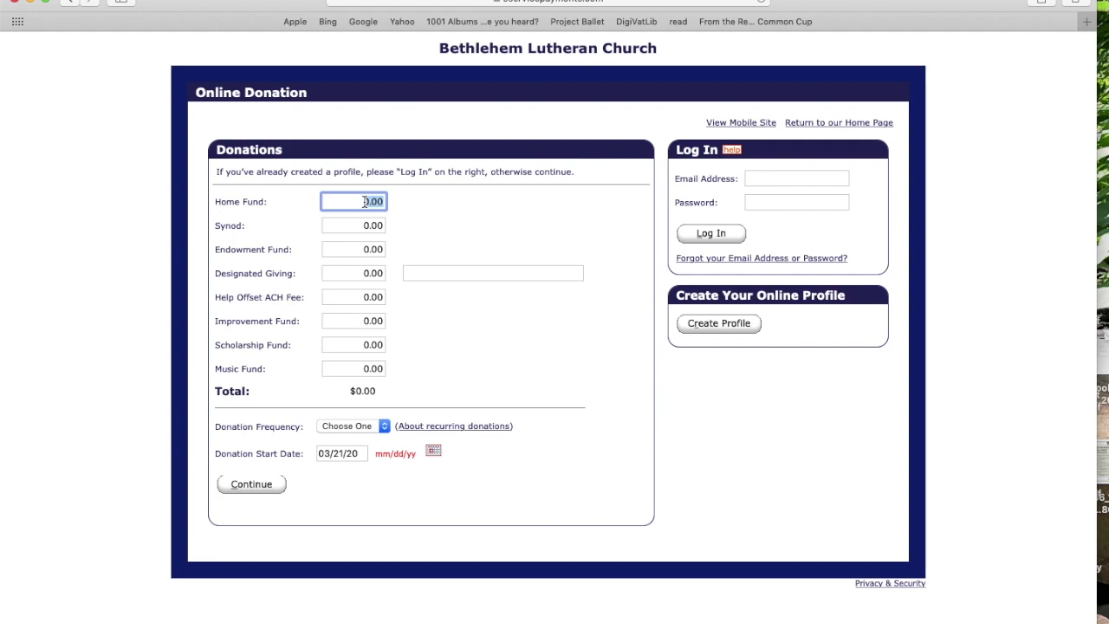
- Enter 100.00 for the Home Fund and add a 'Fish Fry' designation note
type("100.00")
left_click(427, 274)
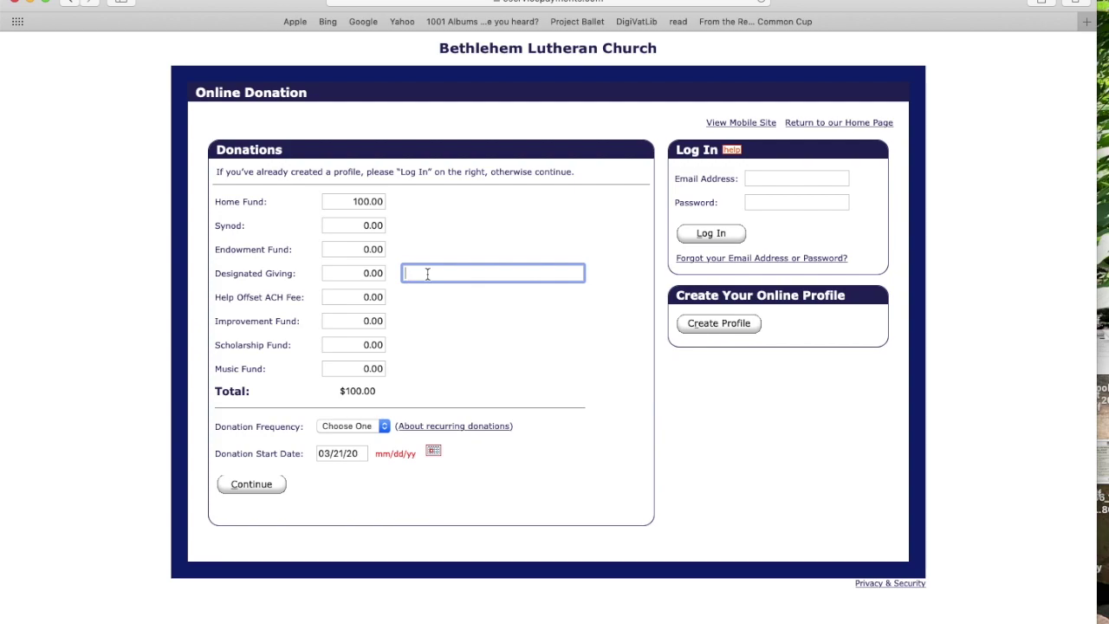
type("B")
key("BackSpace")
type("VBS")
key("BackSpace")
type("Fish Friy")
key("BackSpace")
key("BackSpace")
type("y")
key("BackSpace")
key("BackSpace")
key("BackSpace")
key("BackSpace")
key("BackSpace")
key("BackSpace")
key("BackSpace")
key("BackSpace")
left_click(386, 427)
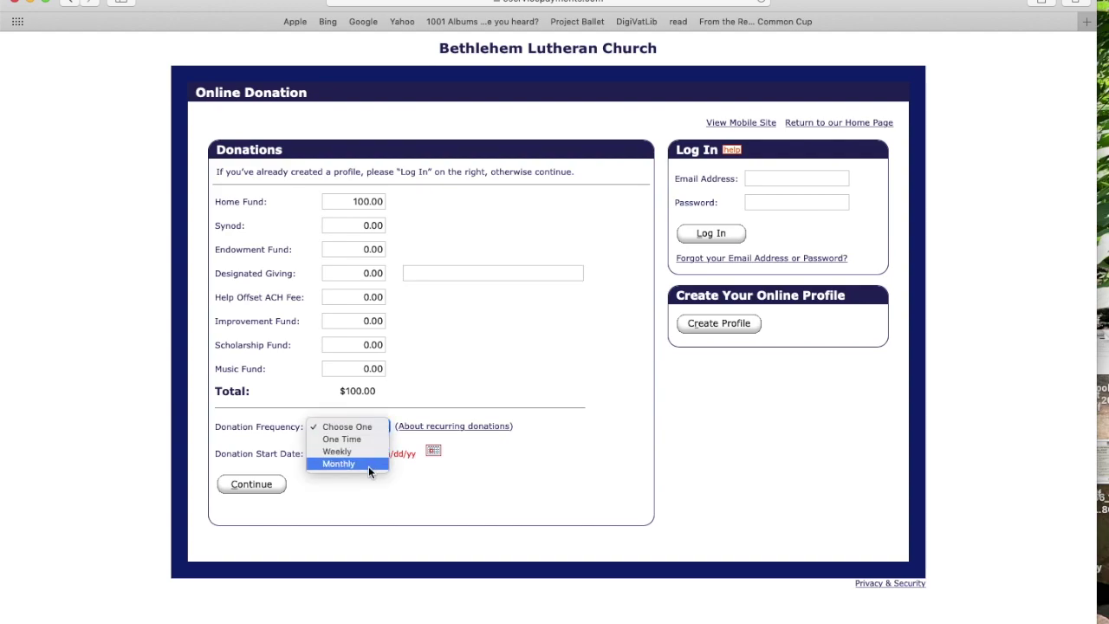
- Make the gift One Time starting 03/22/20 and continue to Donation Information
left_click(342, 439)
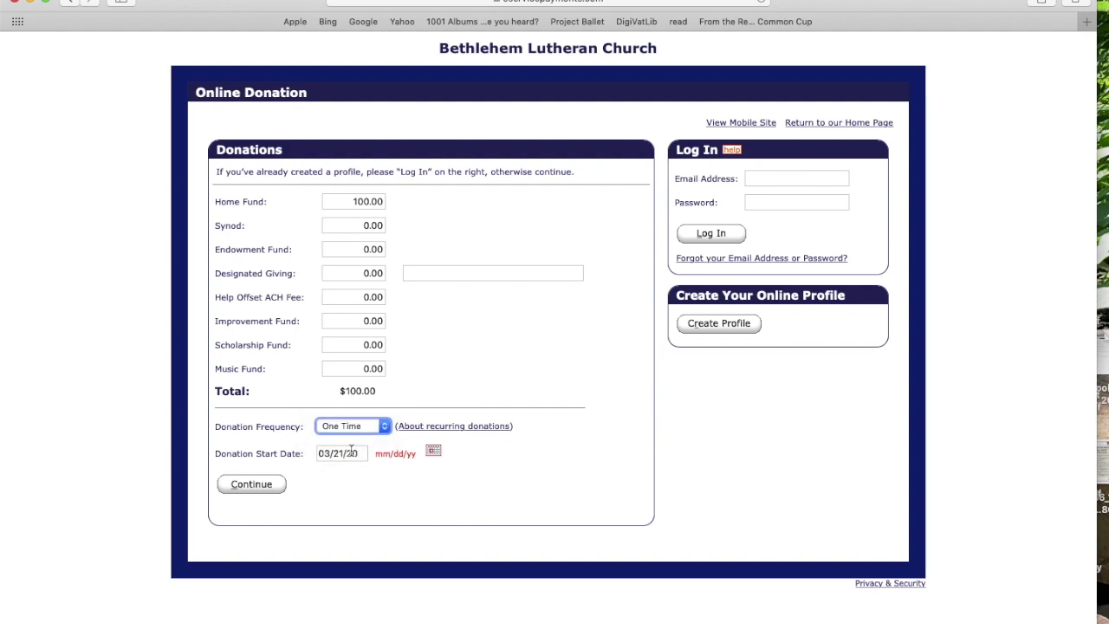
left_click(343, 454)
key("BackSpace")
key("BackSpace")
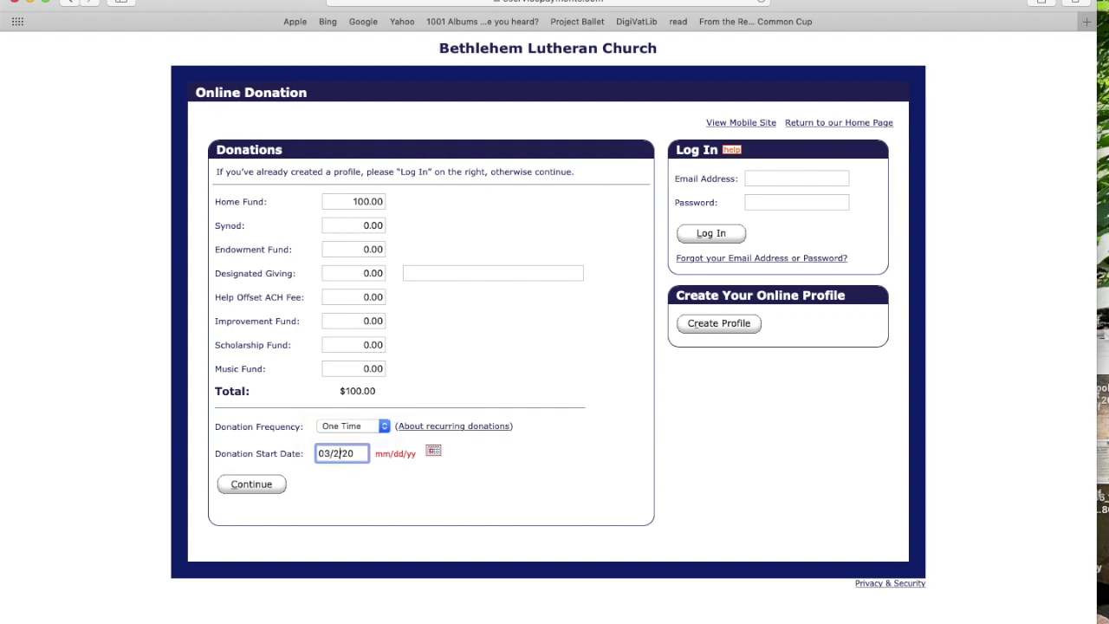
type("2/")
left_click(433, 452)
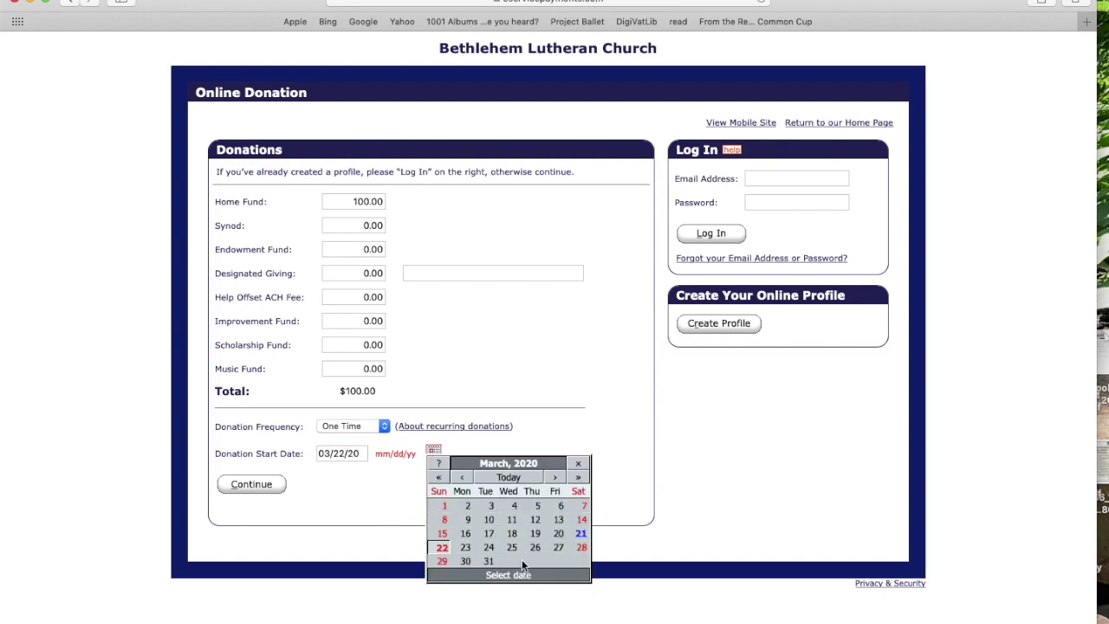
left_click(380, 499)
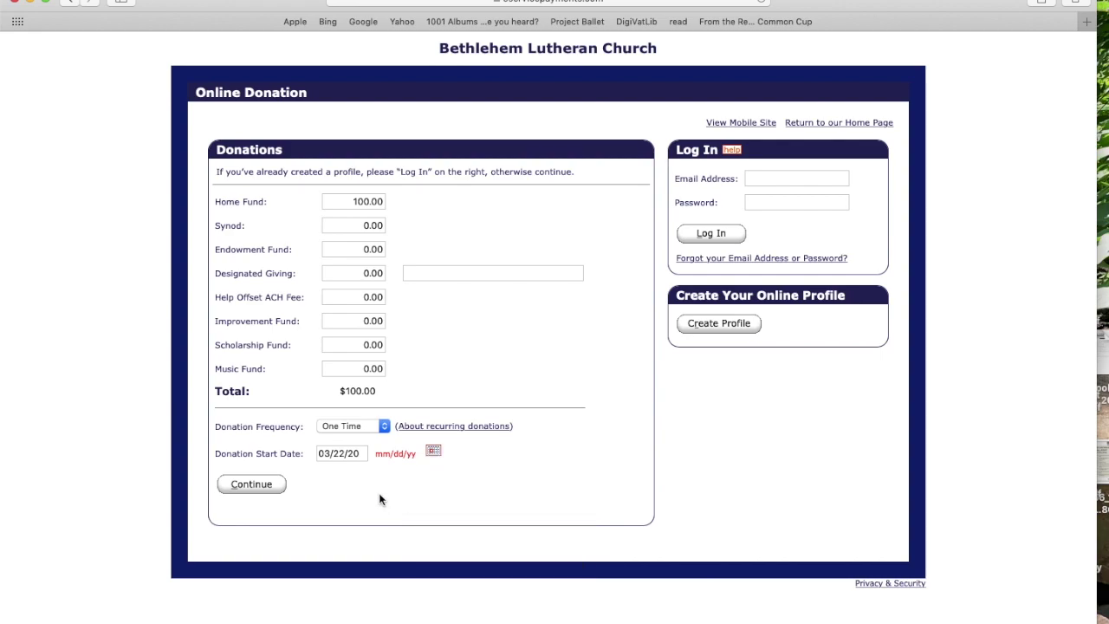
left_click(267, 485)
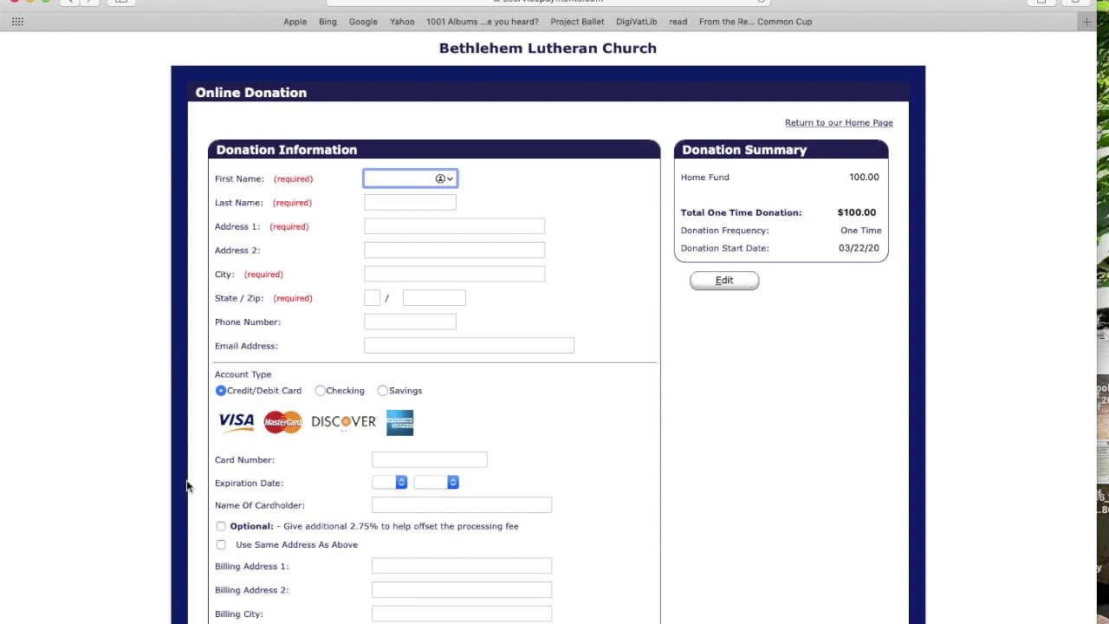
- Scroll the Donation Information page to review the one-time $100.00 Home Fund summary
scroll(187, 486, "down", 5)
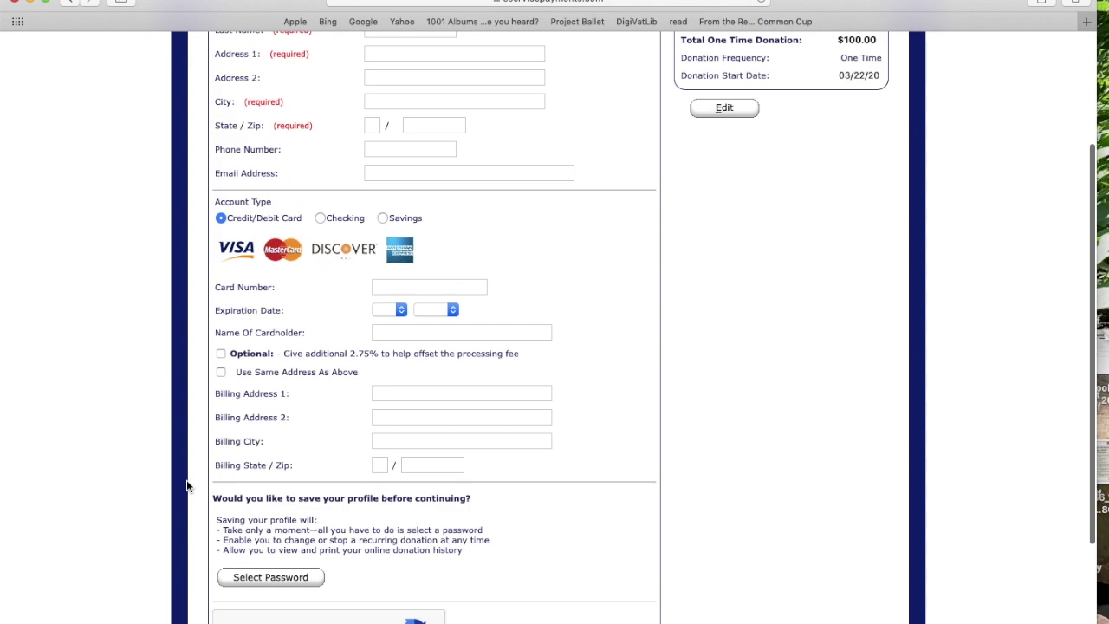
scroll(186, 487, "up", 3)
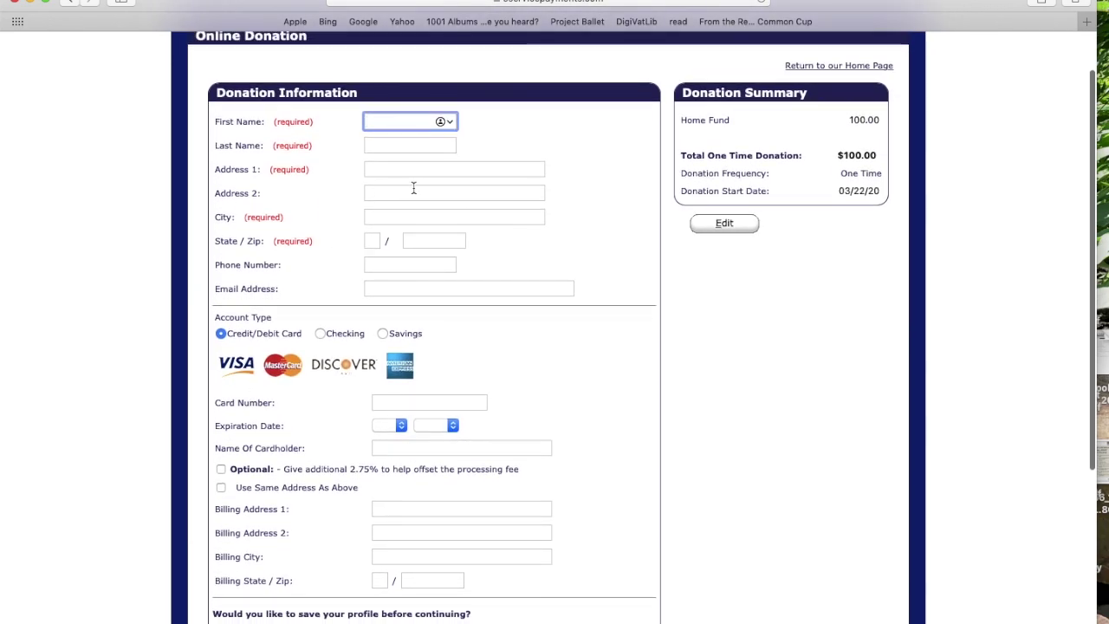
- Enter the donor's first name, last name and street address
type("John")
key("Tab")
type("Doe")
key("Tab")
type("1")
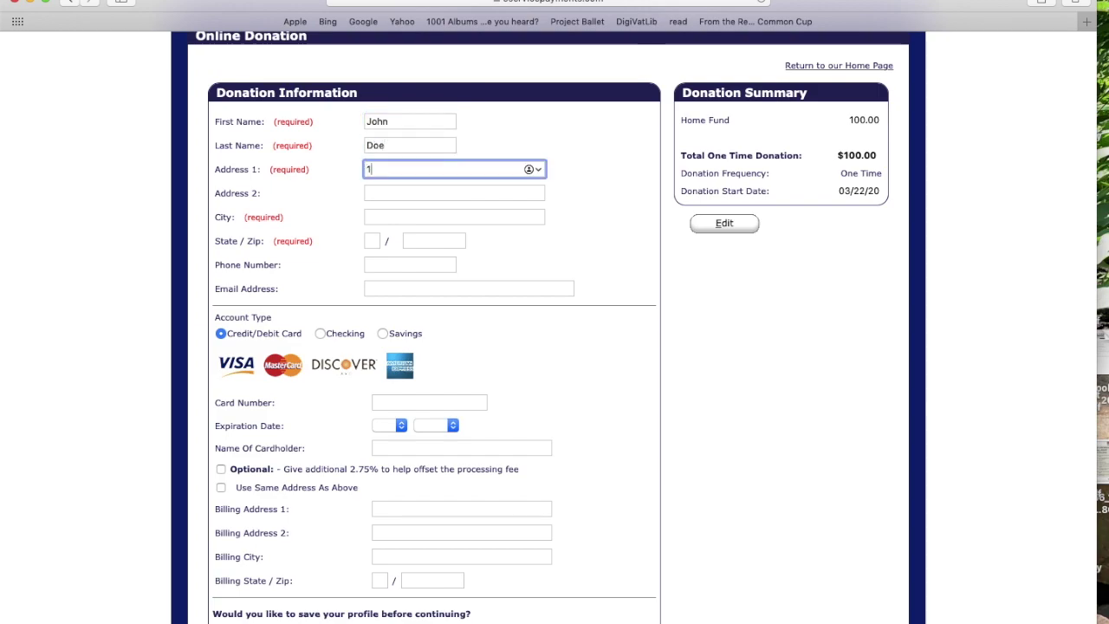
type("23 street")
key("Tab")
key("Tab")
key("Tab")
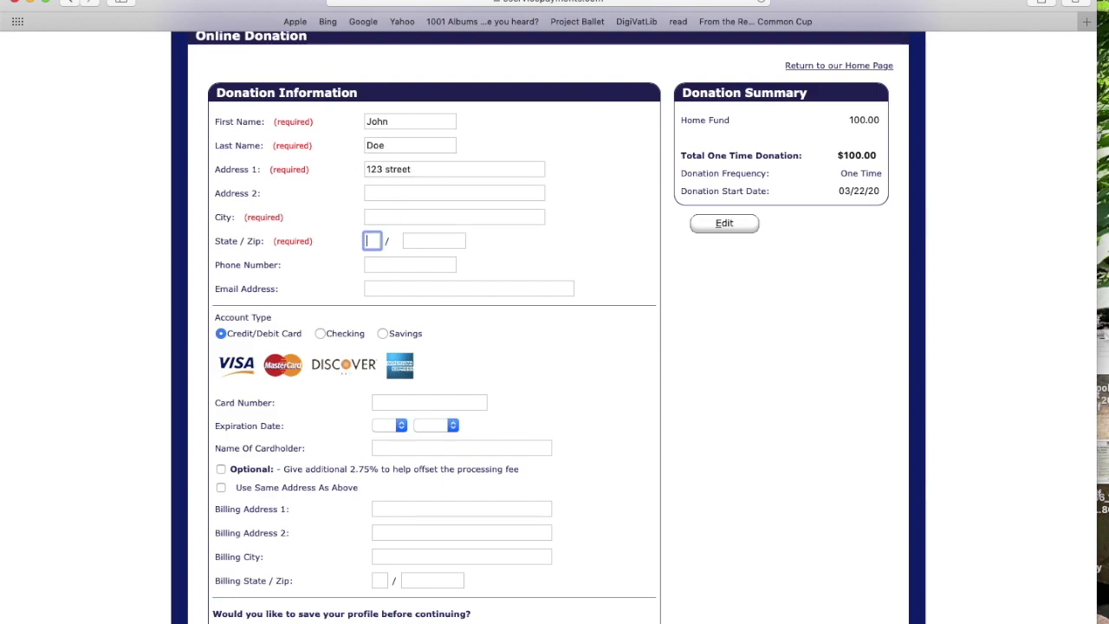
- Fill in the donor's city, state and zip code
type("in")
key("BackSpace")
key("BackSpace")
type("I")
left_click(376, 216)
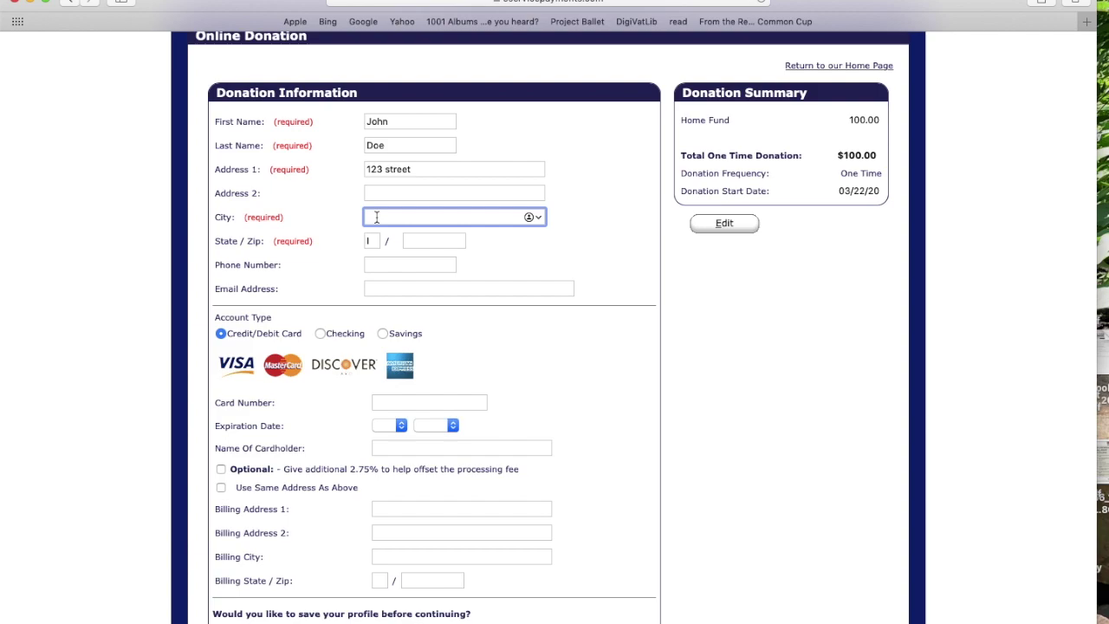
type("Anytown")
left_click(374, 241)
type("N")
left_click(414, 240)
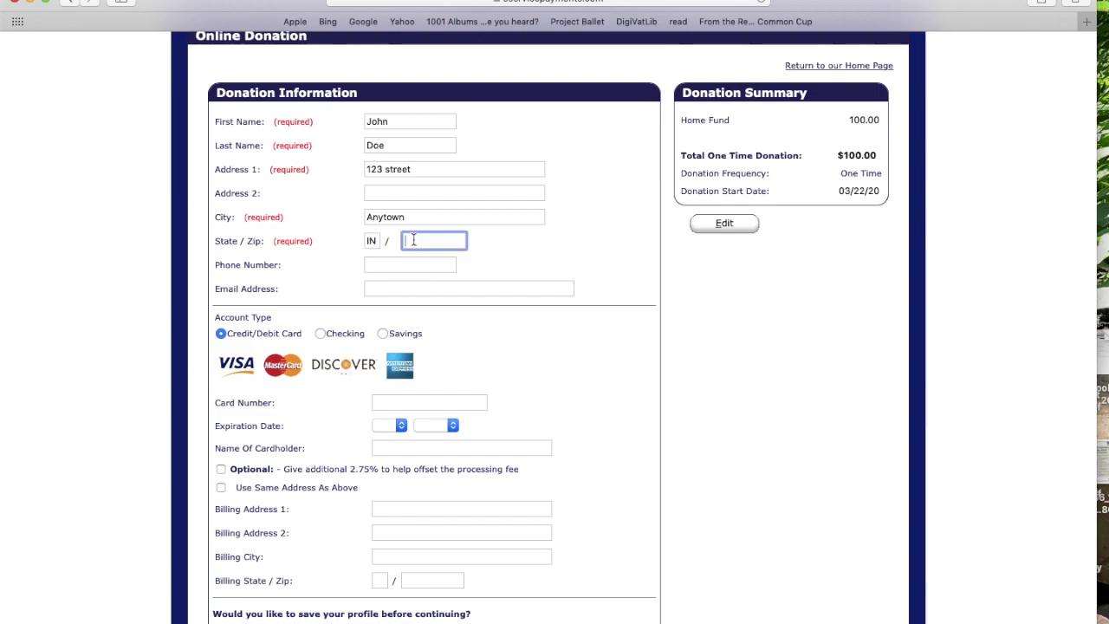
type("55555")
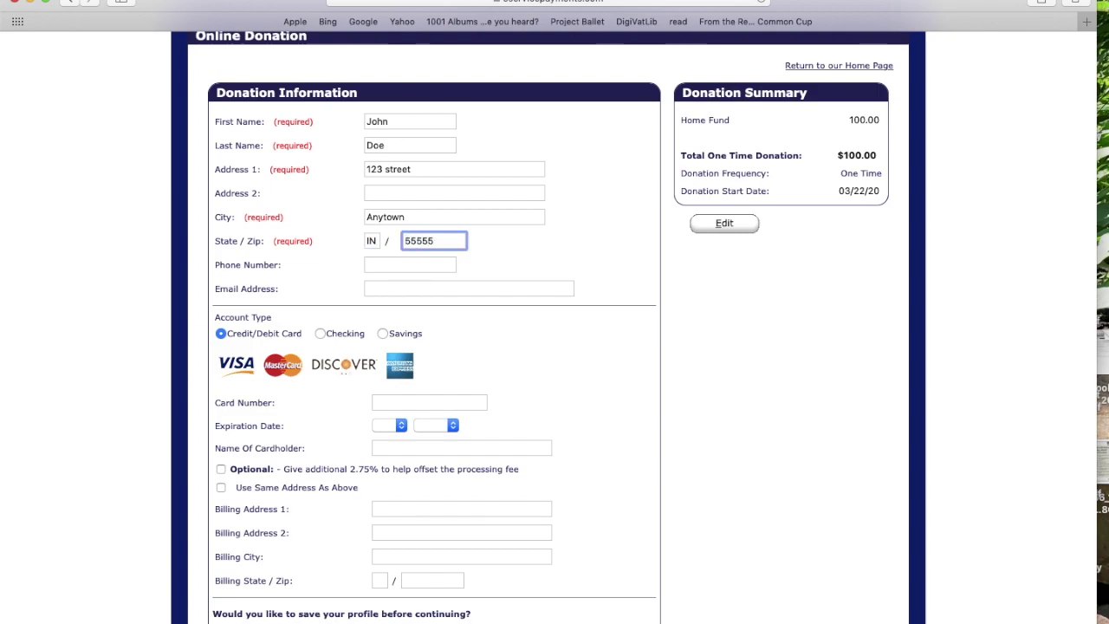
- Enter the donor's phone number and e-mail address
left_click(406, 265)
type("5555555555")
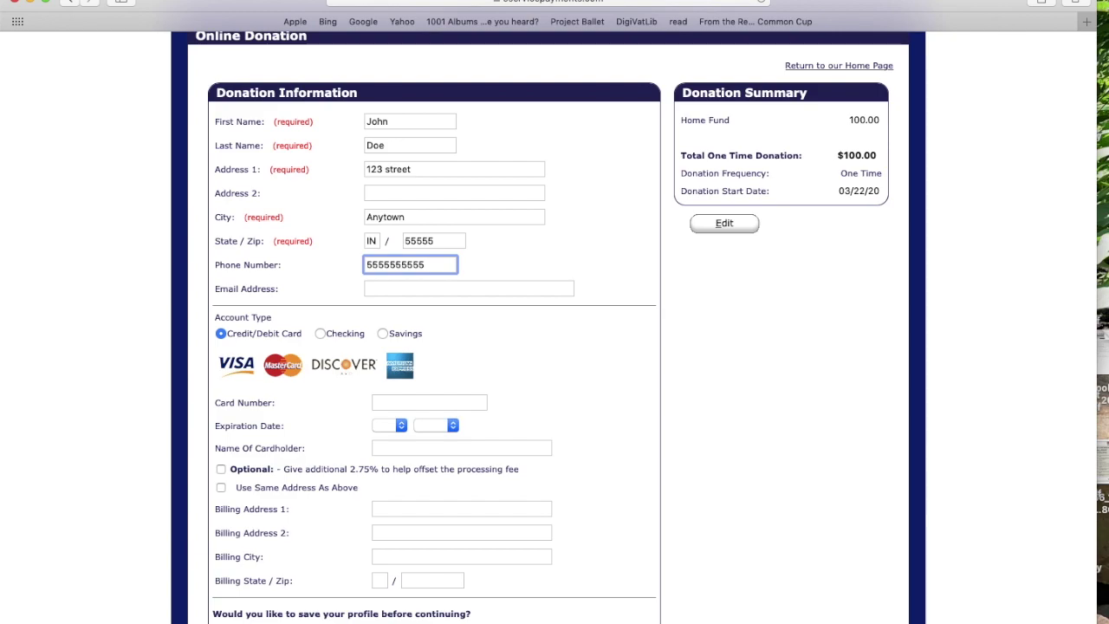
left_click(394, 289)
type("email")
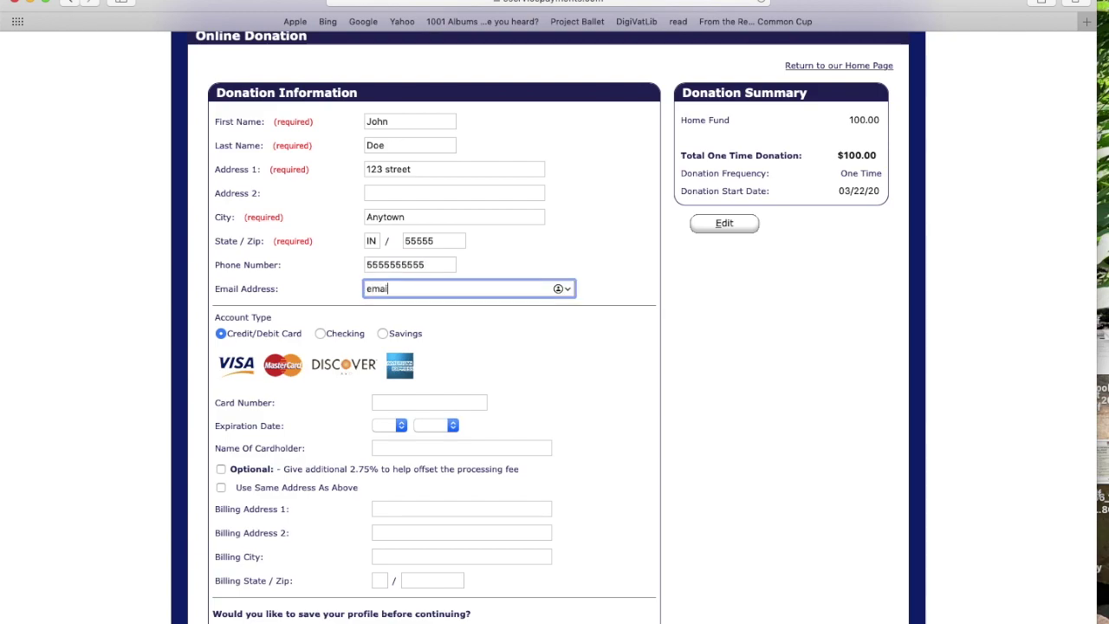
type("here@email.email")
- Try the Checking and Savings account types, then select Credit/Debit Card
left_click(321, 338)
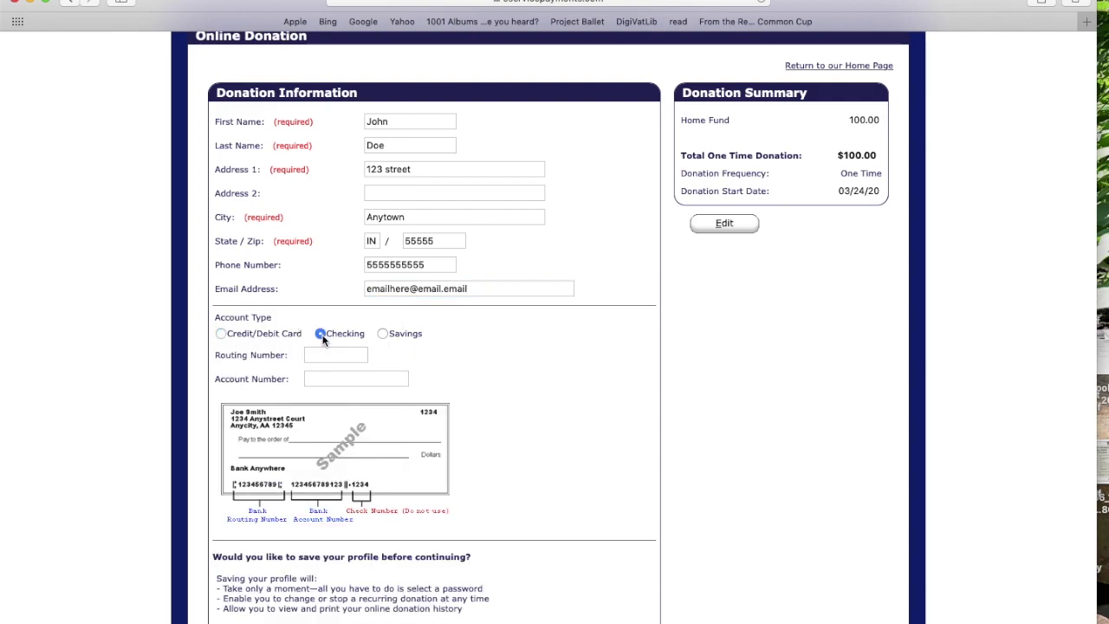
scroll(322, 340, "down", 1)
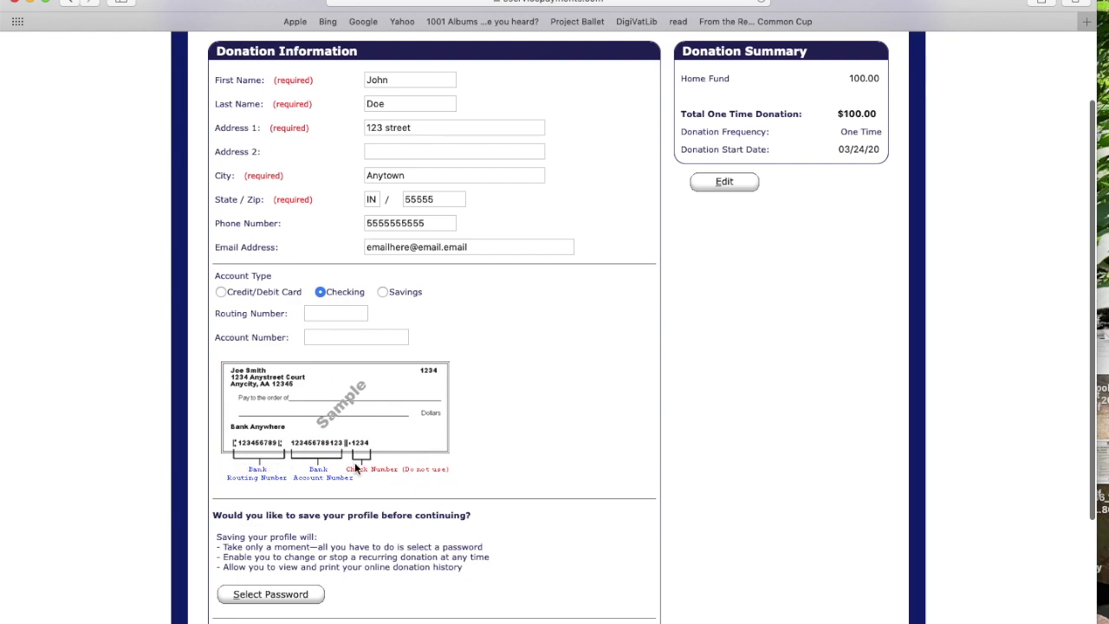
left_click(383, 292)
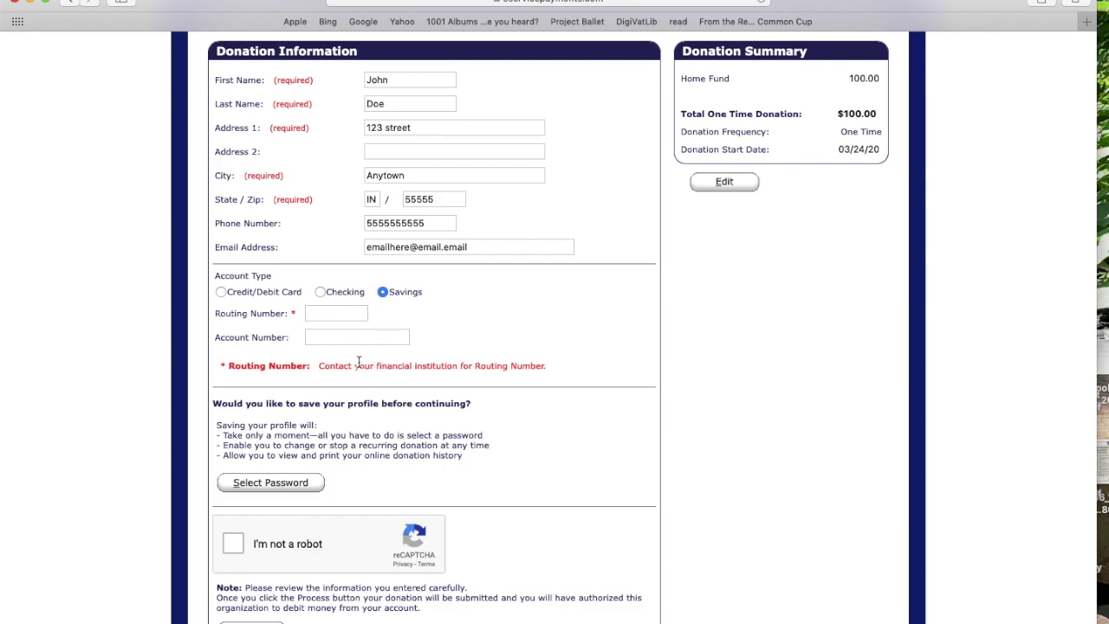
left_click(320, 292)
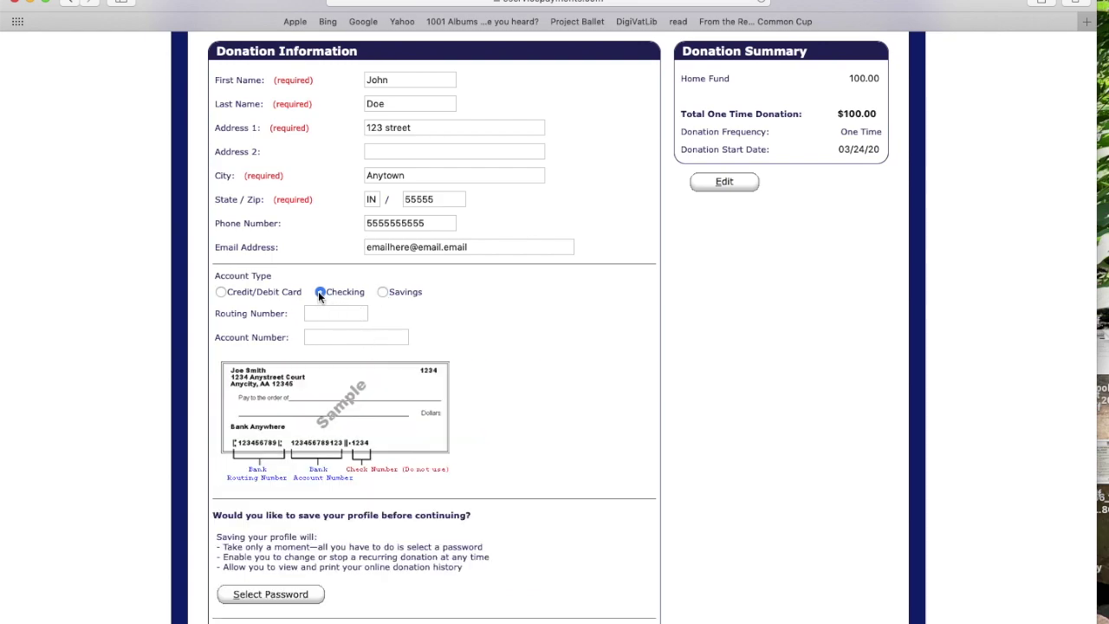
left_click(221, 292)
scroll(248, 357, "down", 3)
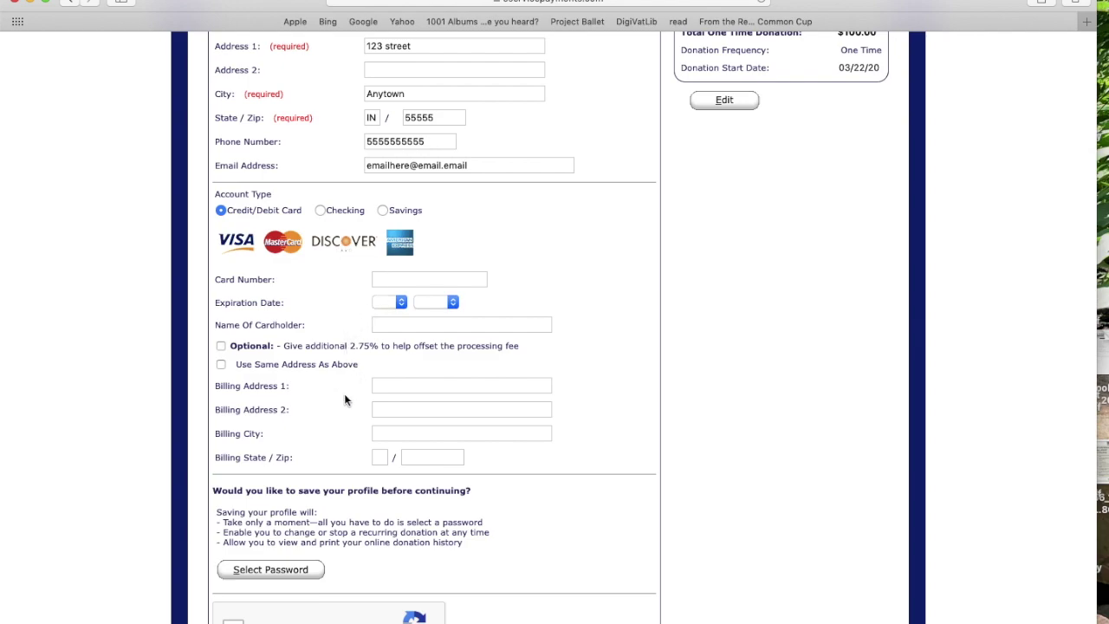
scroll(345, 395, "down", 4)
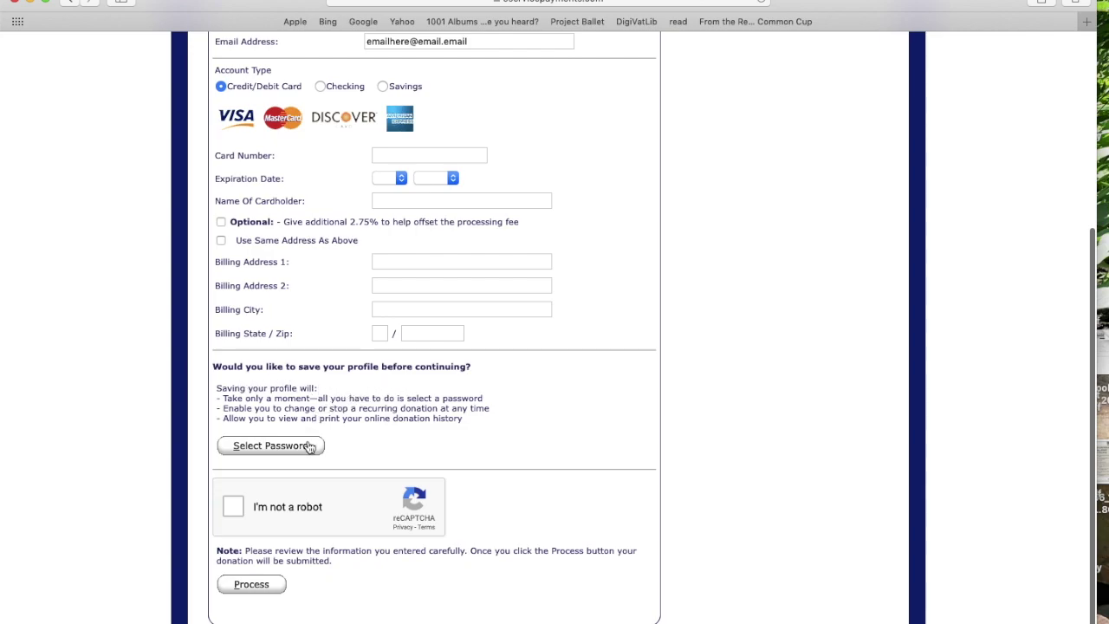
scroll(406, 189, "up", 5)
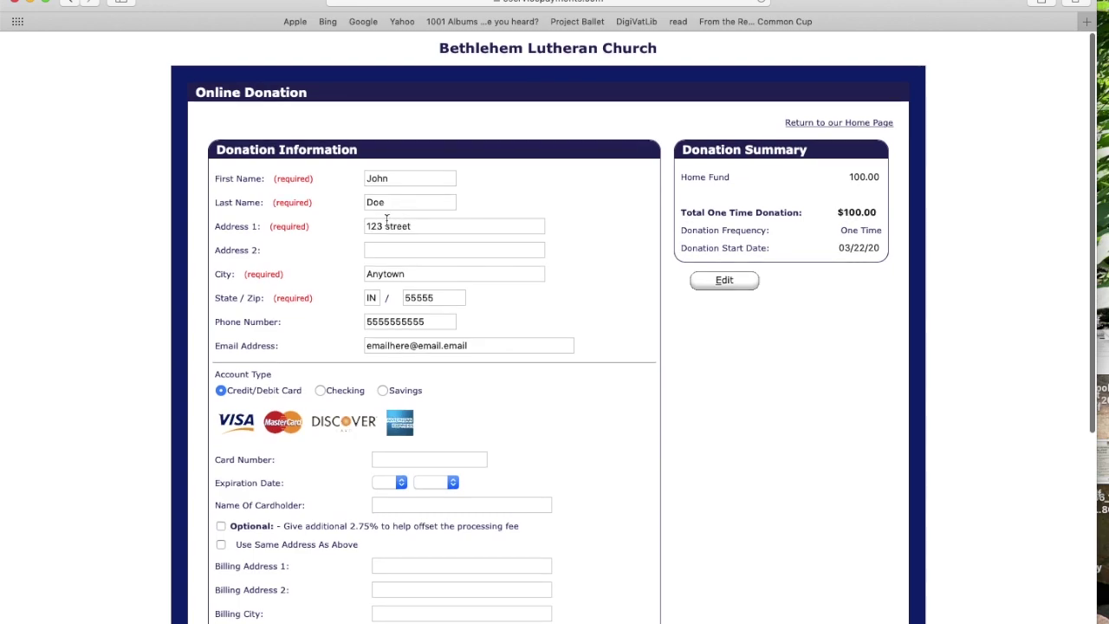
scroll(379, 223, "down", 5)
scroll(376, 223, "up", 3)
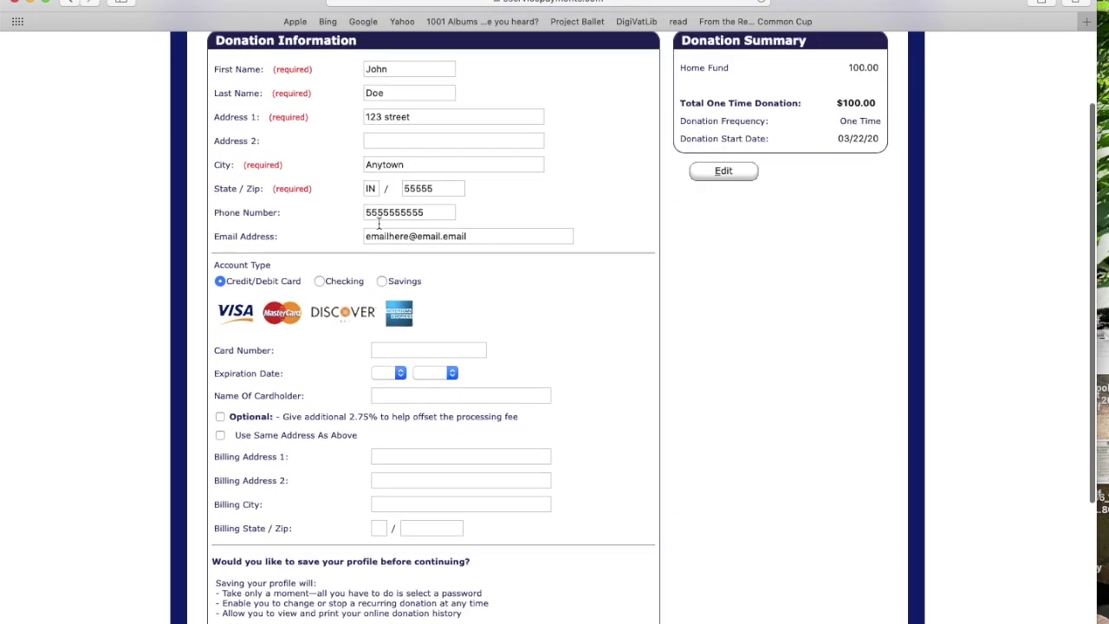
scroll(378, 227, "down", 3)
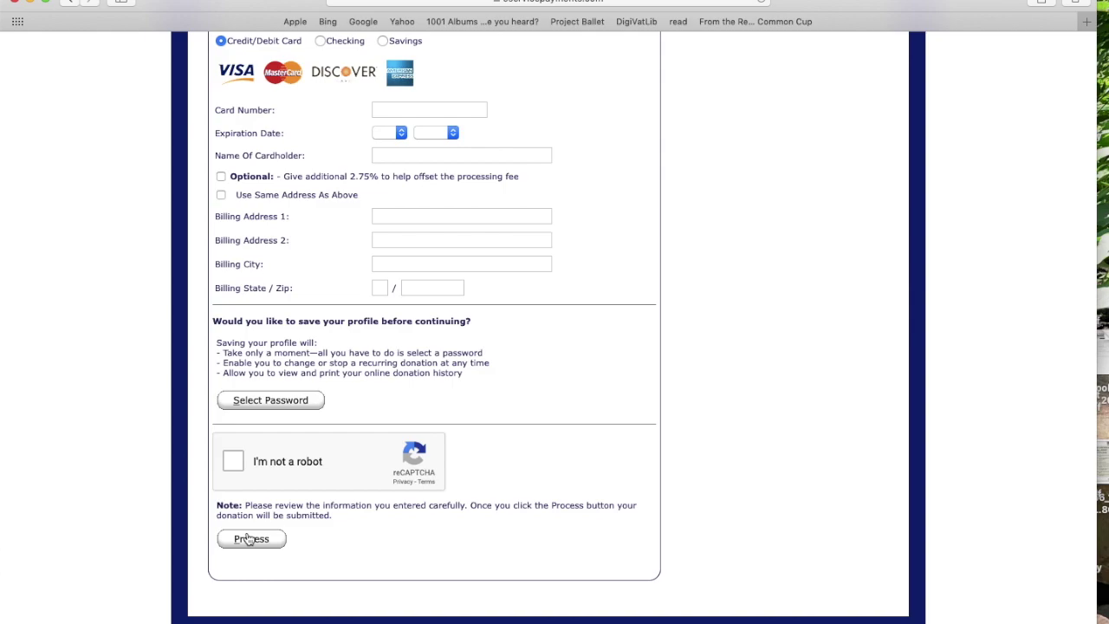
scroll(712, 411, "up", 5)
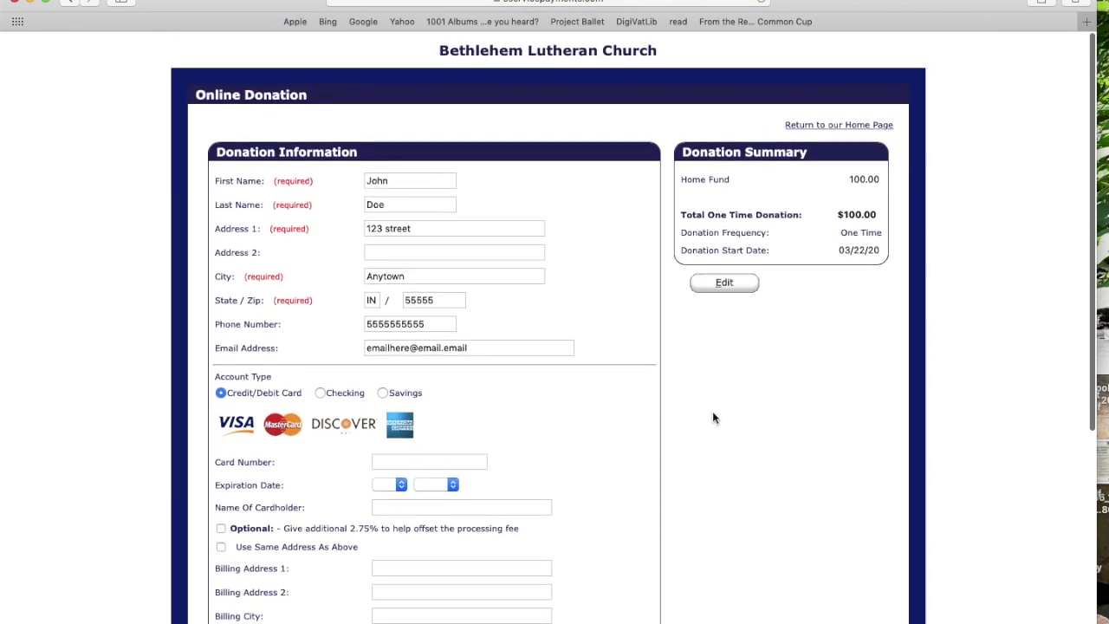
- Load bethlehemossian in Safari and scroll over the church's welcome page
key("super+l")
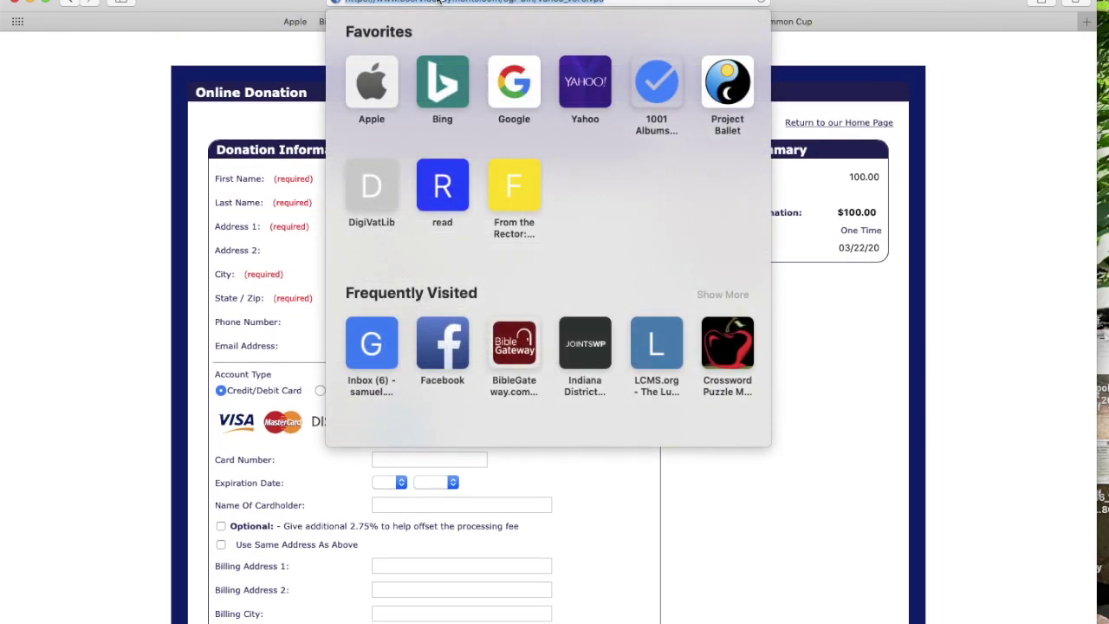
type("bethl")
type("e")
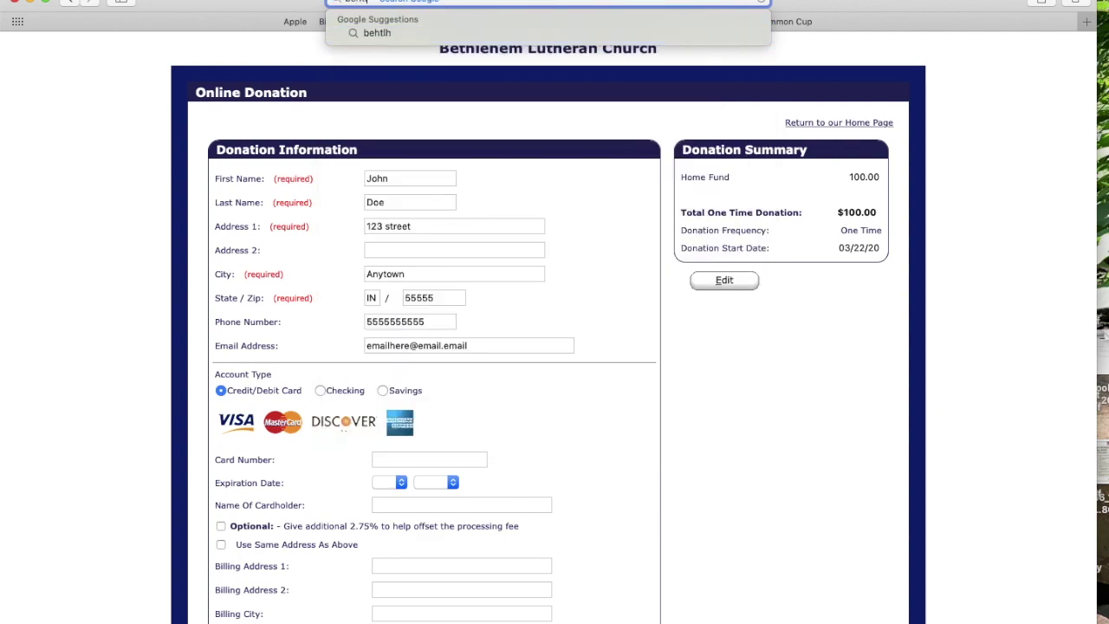
type("h")
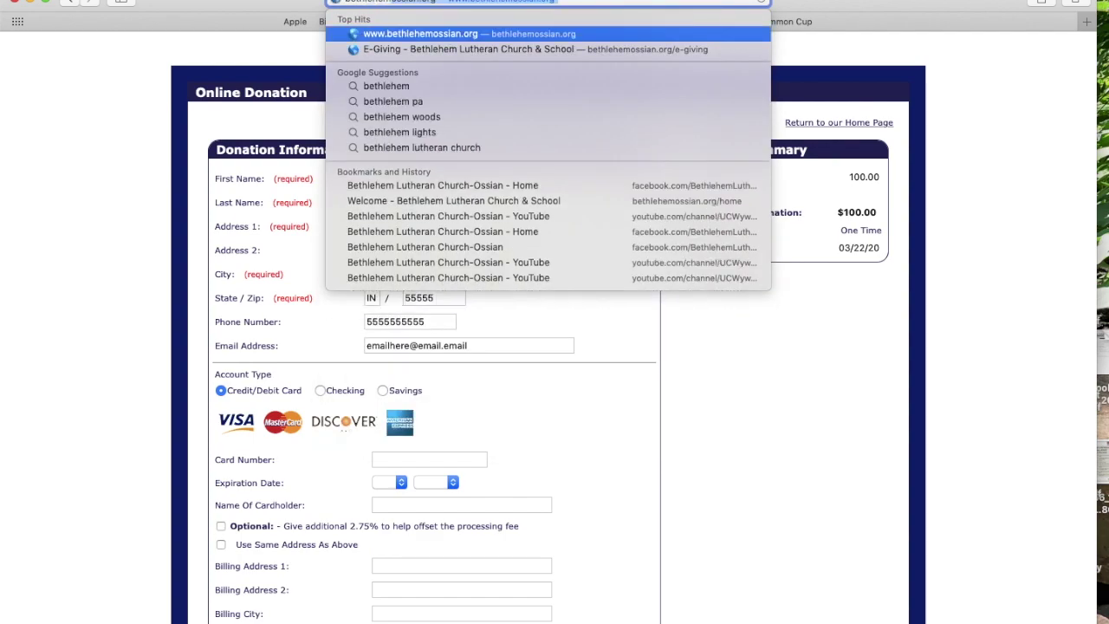
type("emossian.or")
key("Return")
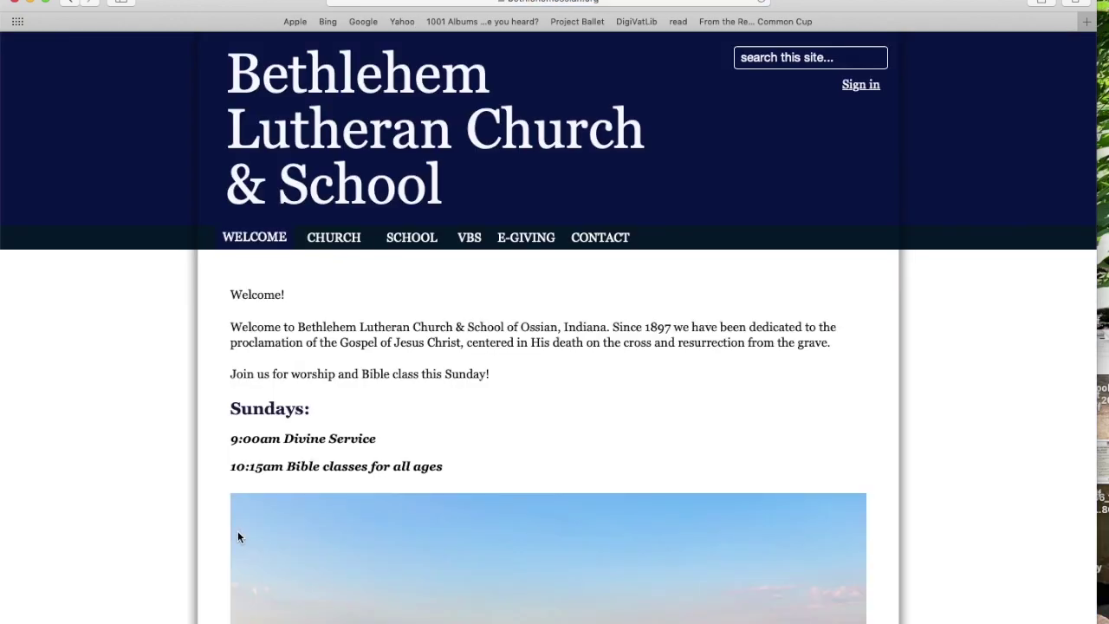
scroll(174, 538, "down", 10)
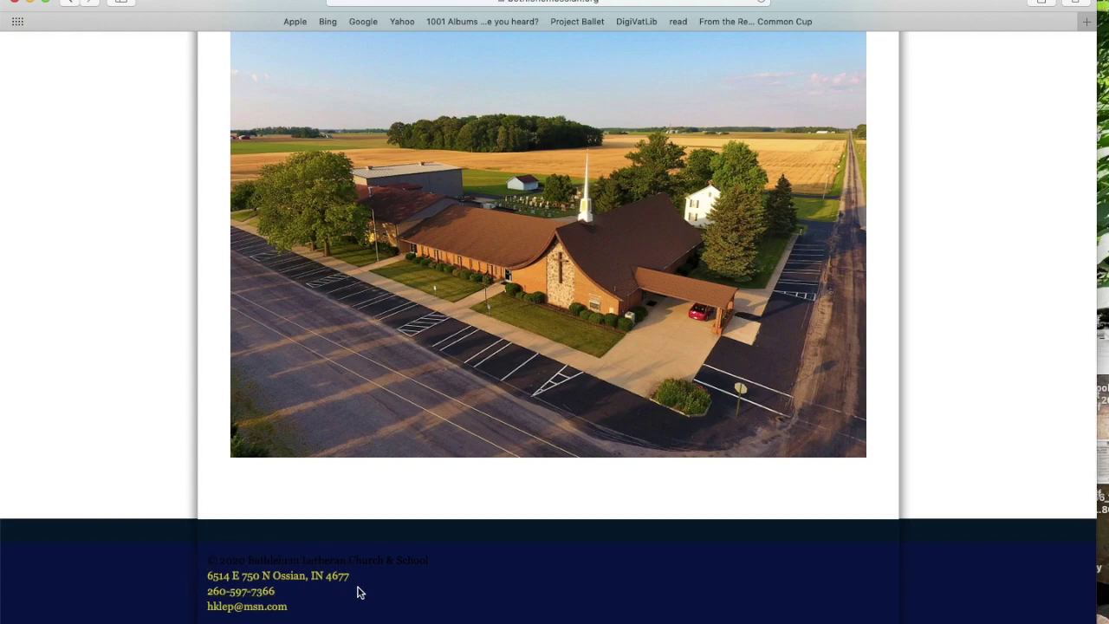
scroll(360, 592, "up", 10)
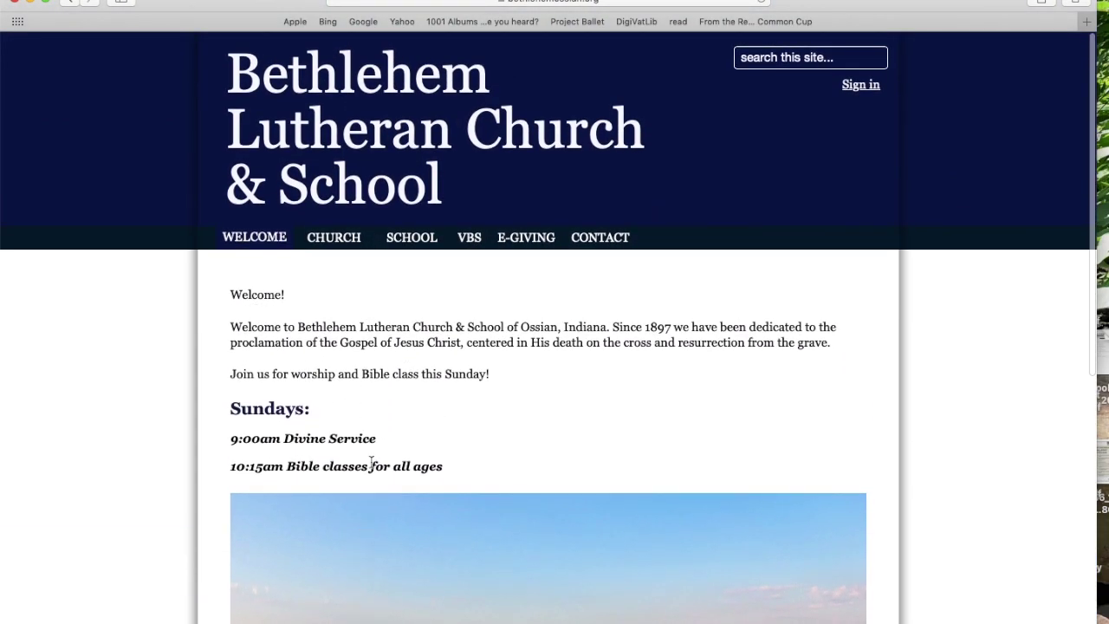
- Go to the Contact page and open the church's Facebook page in a new tab
left_click(619, 243)
scroll(778, 384, "down", 1)
scroll(778, 384, "down", 2)
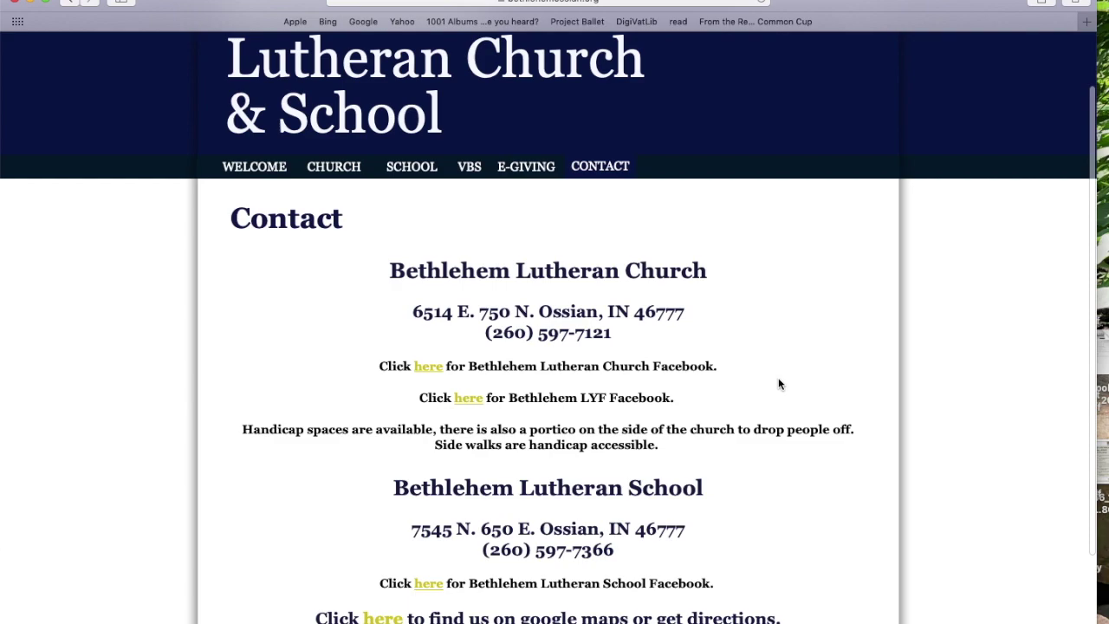
left_click(428, 366)
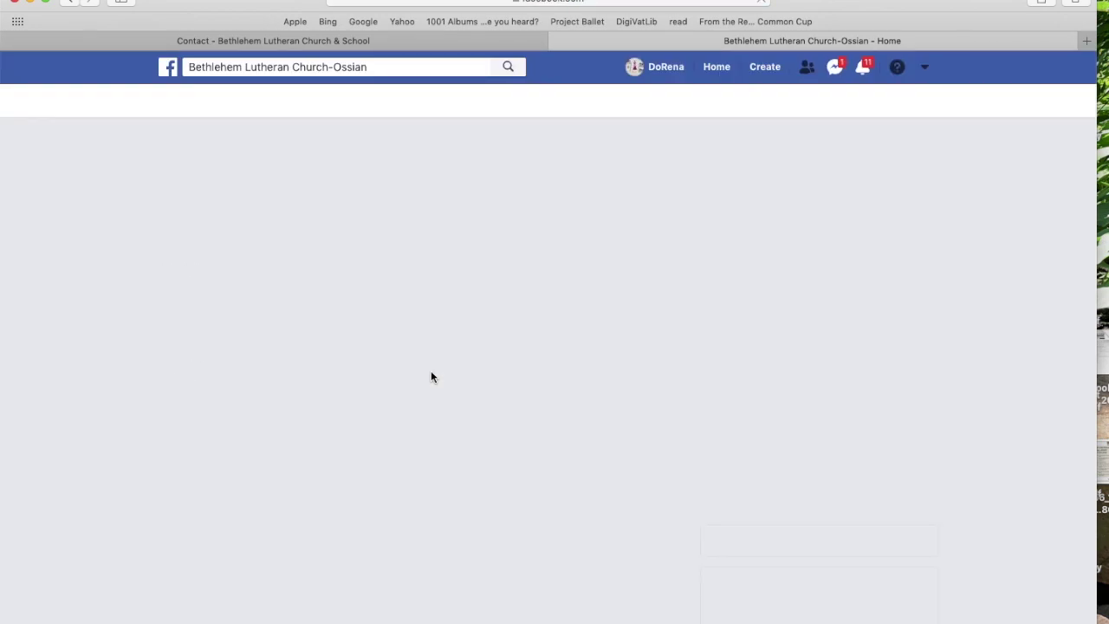
- Browse the Bethlehem Lutheran Church-Ossian Facebook feed, then close that tab
scroll(431, 377, "down", 5)
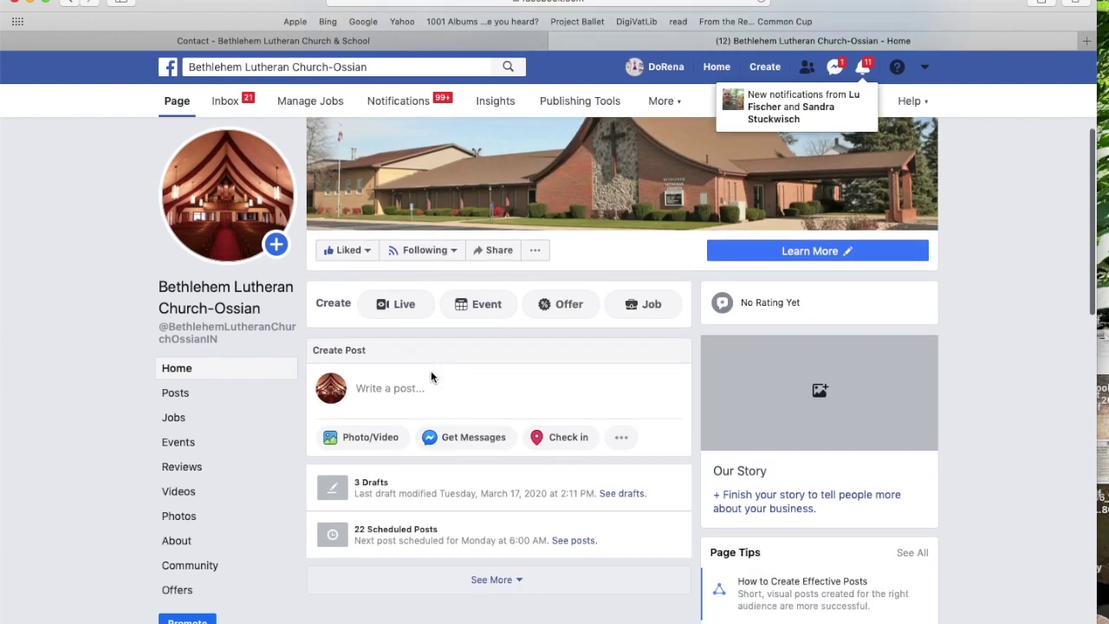
scroll(431, 370, "down", 4)
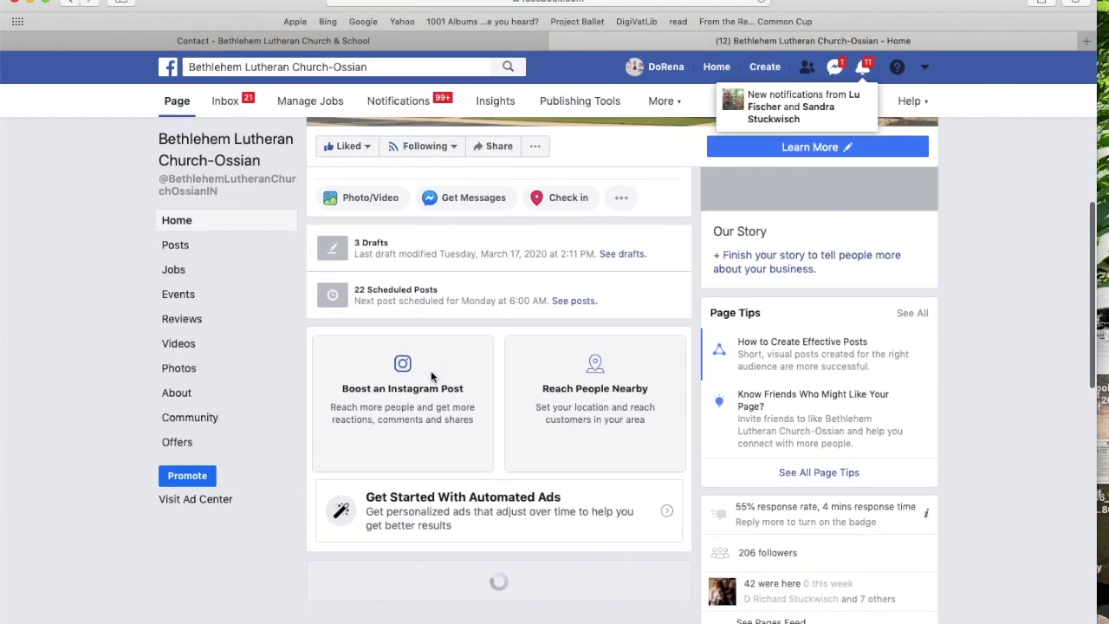
scroll(430, 370, "down", 3)
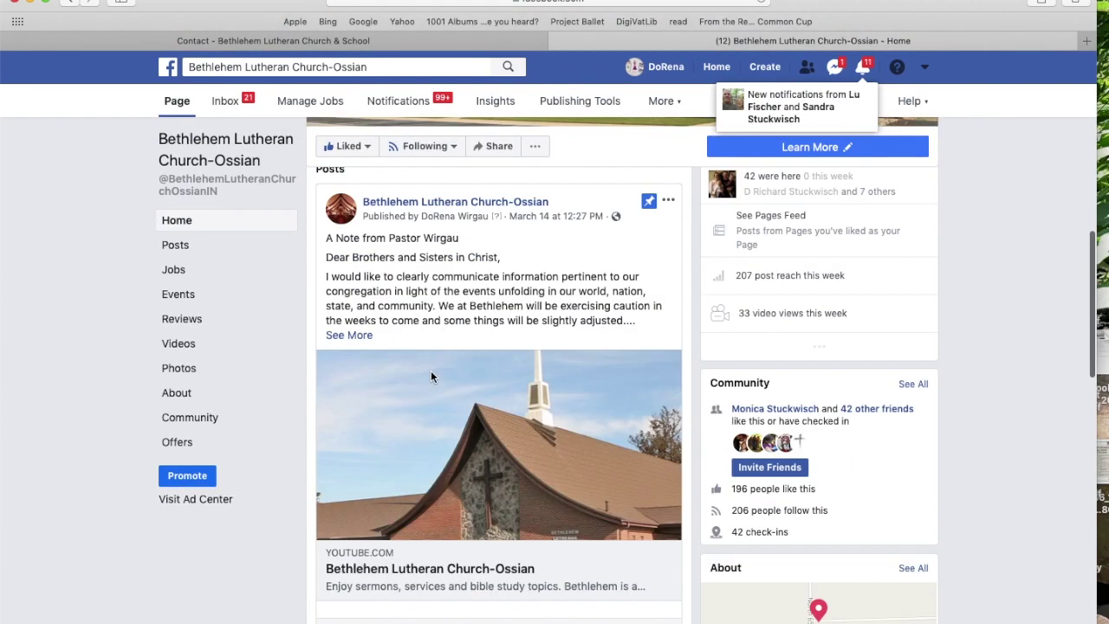
scroll(430, 375, "down", 5)
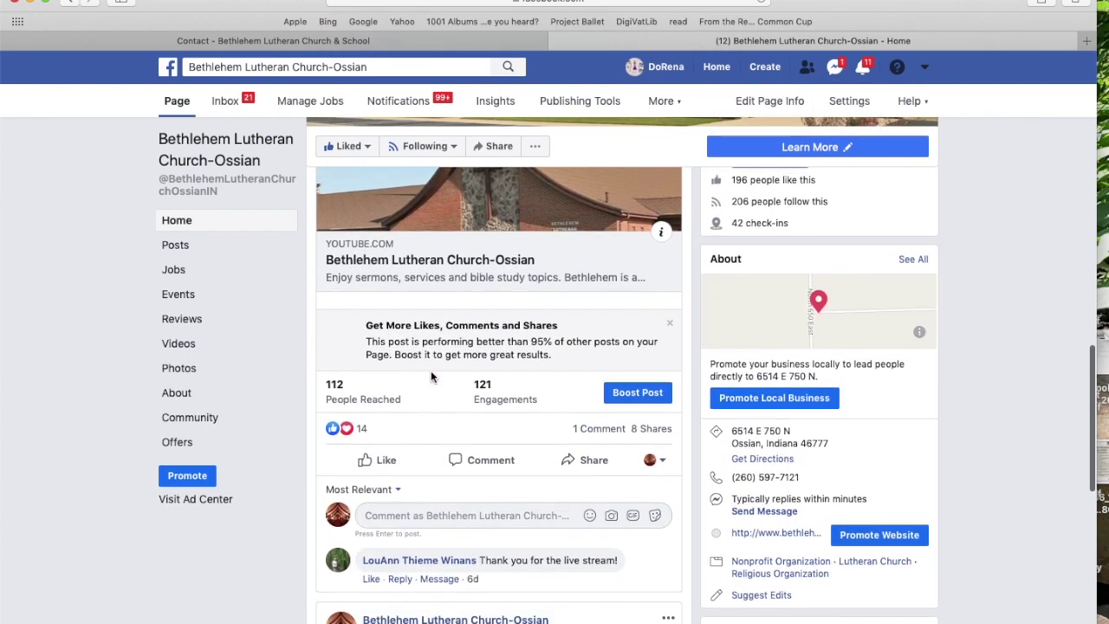
scroll(431, 376, "down", 8)
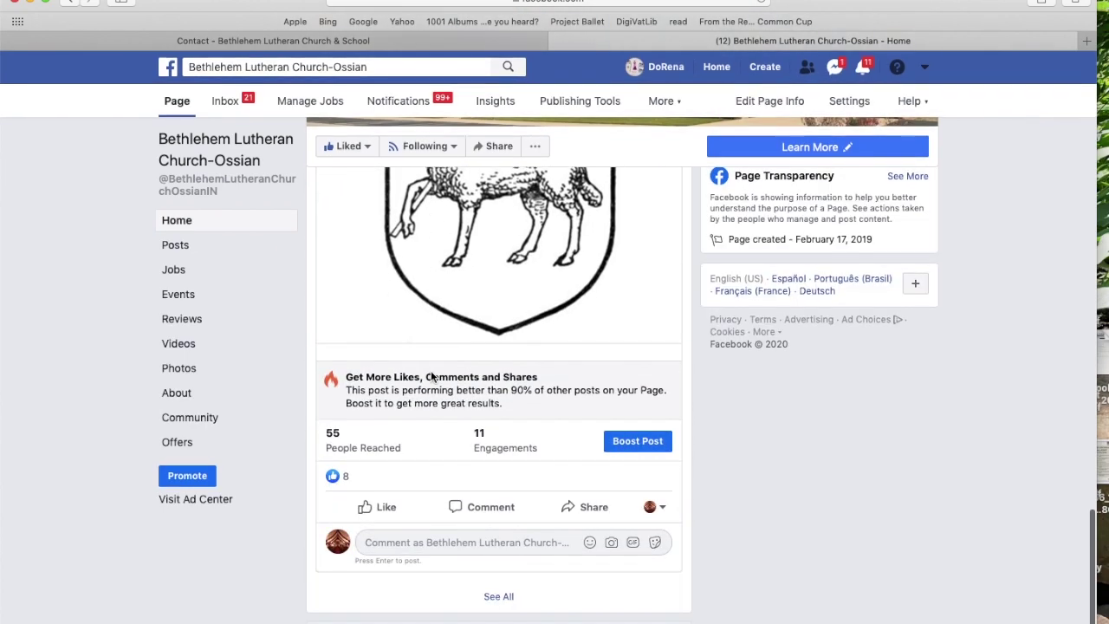
scroll(431, 376, "up", 2)
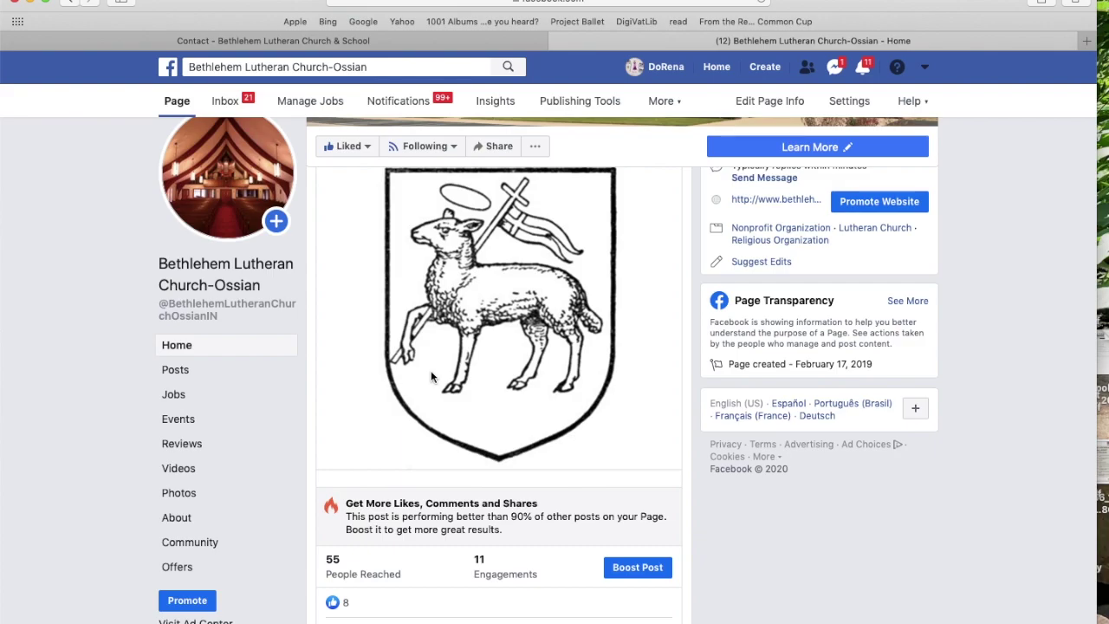
scroll(431, 375, "up", 4)
scroll(431, 370, "up", 20)
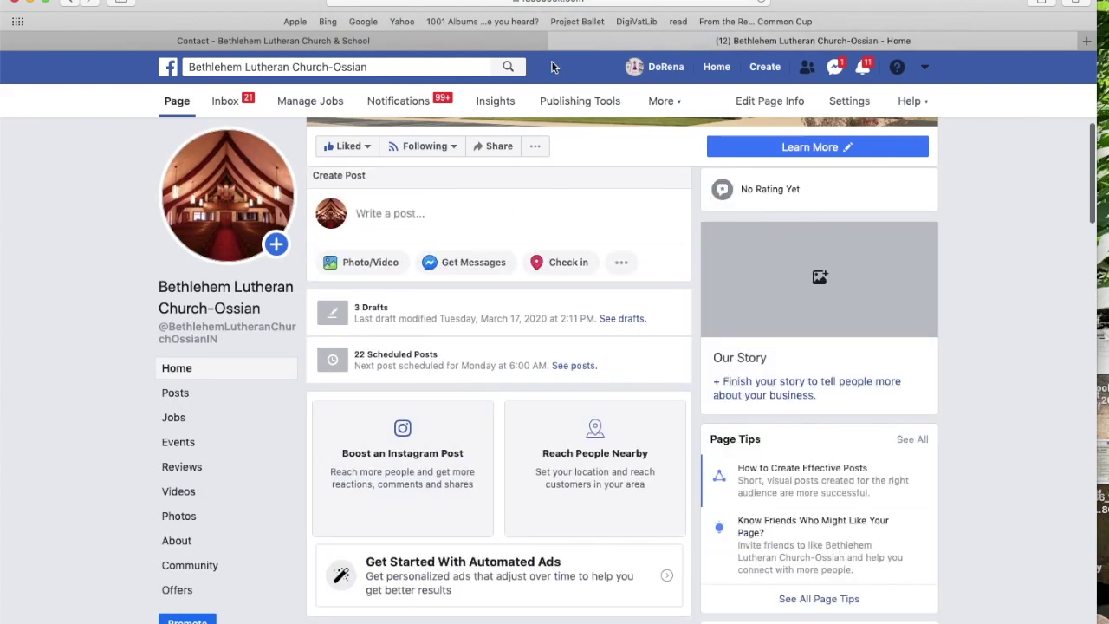
left_click(561, 43)
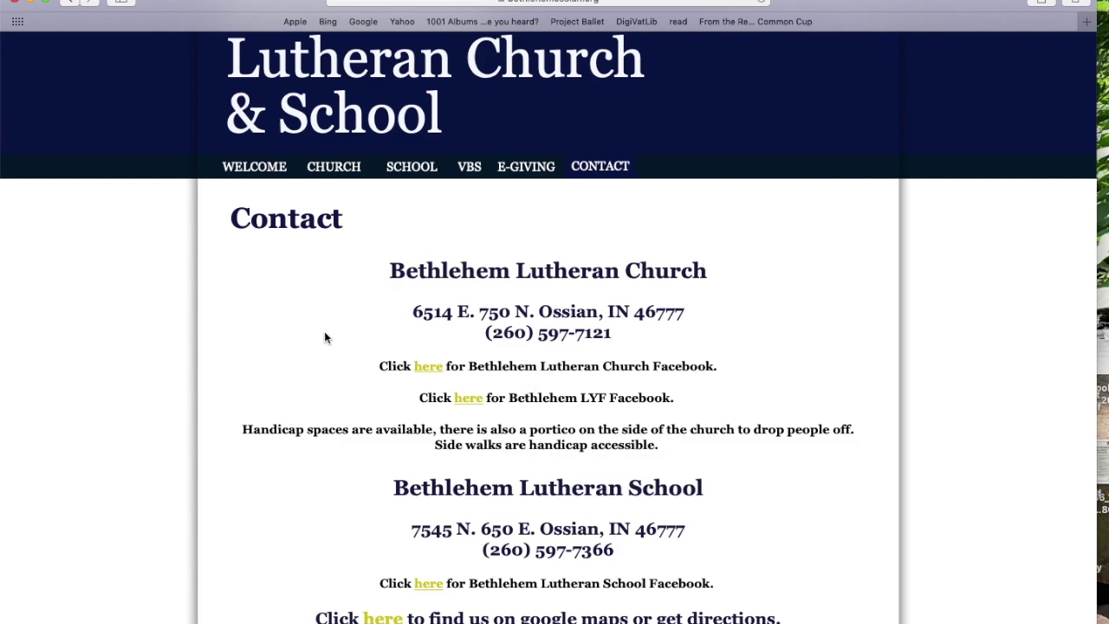
scroll(325, 338, "up", 2)
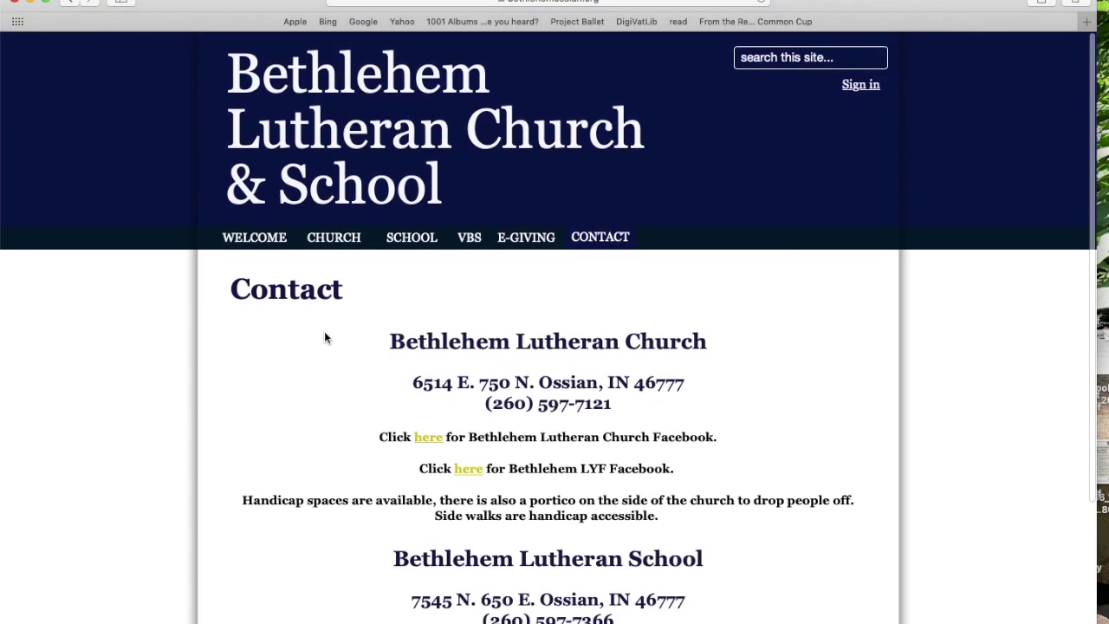